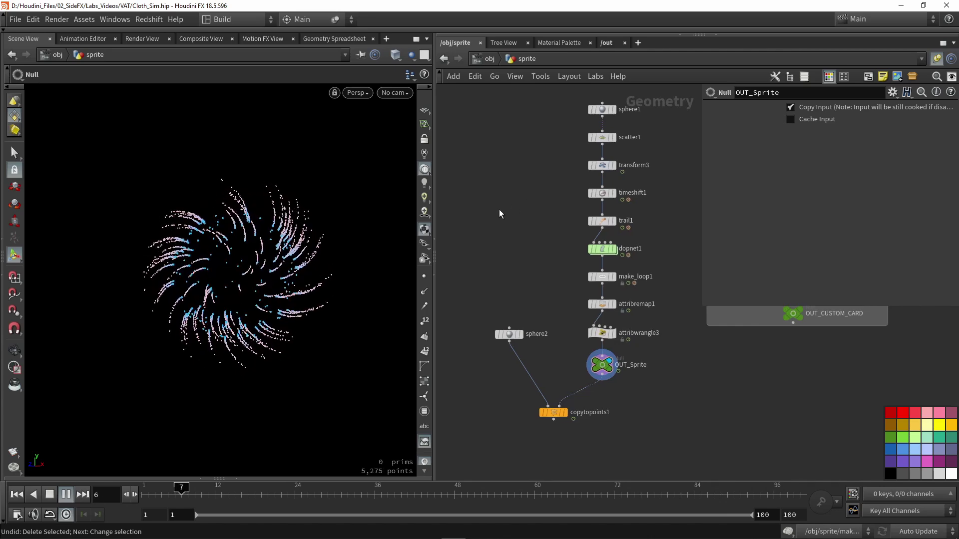
View the playing sprite particles, display the sphere1 node's output, and stop the playback
{"action": "key", "text": "Escape"}
{"action": "left_click_drag", "start_coordinate": [339, 251], "coordinate": [306, 242]}
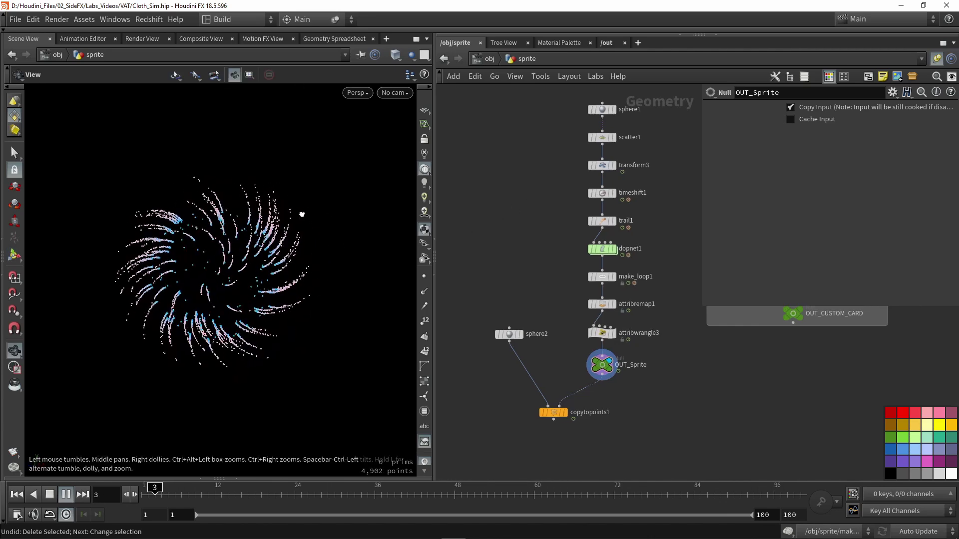
{"action": "key", "text": "Escape"}
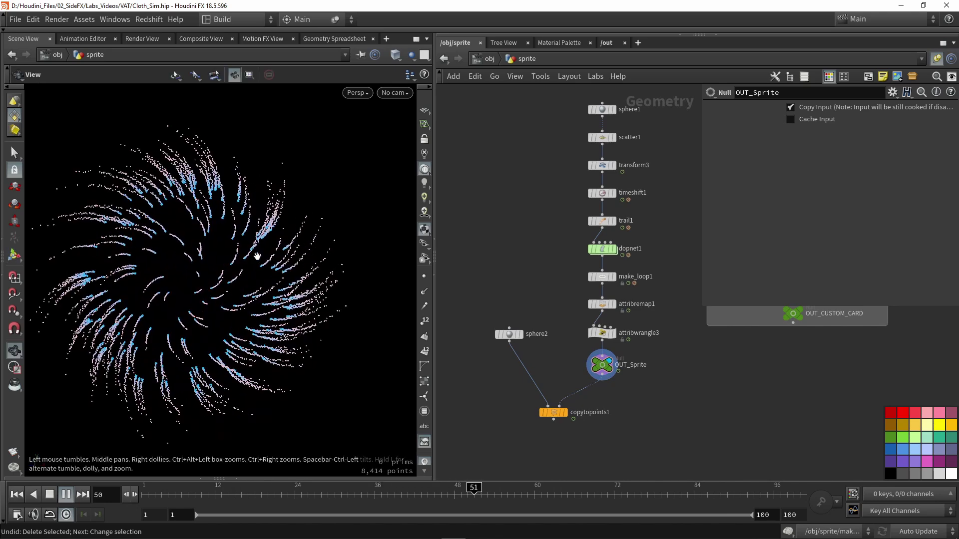
{"action": "left_click", "coordinate": [602, 109]}
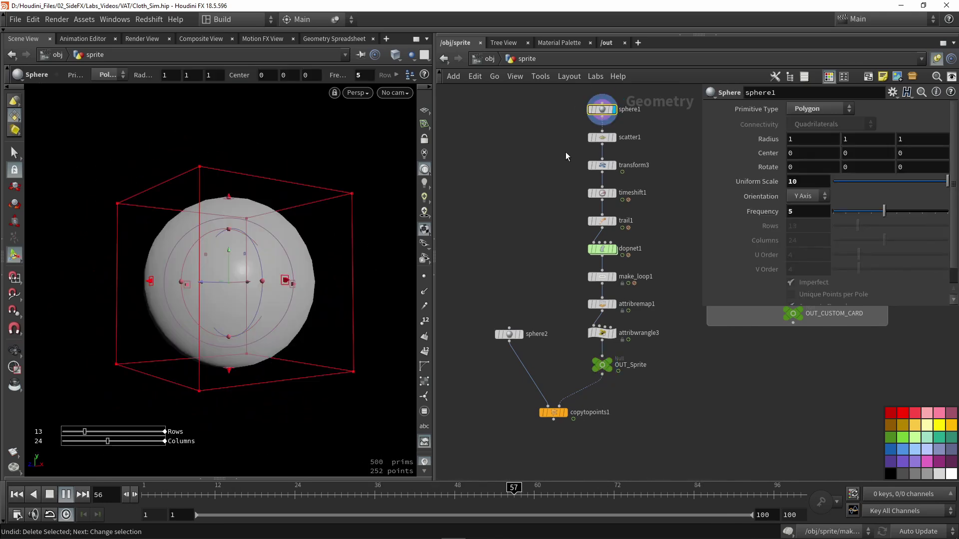
{"action": "left_click", "coordinate": [49, 493]}
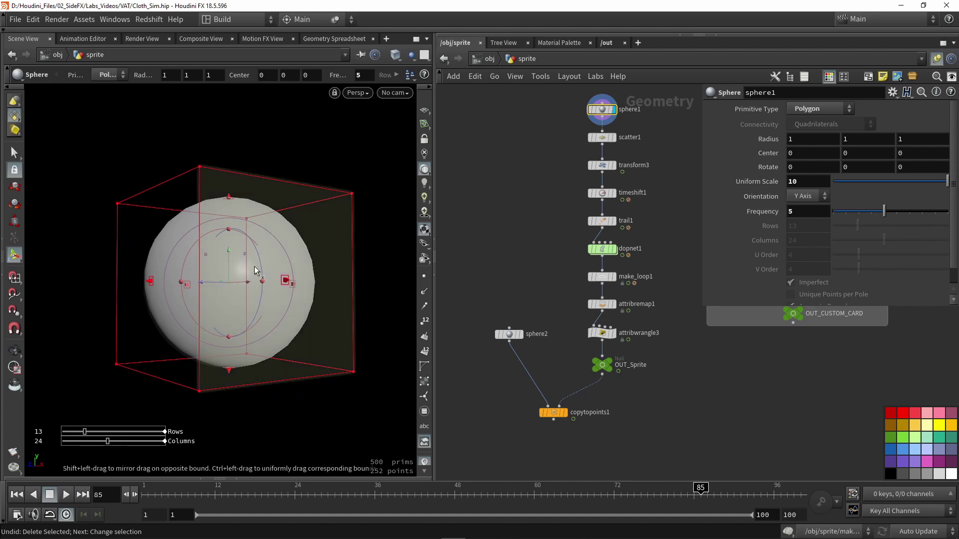
Display the scatter1 node's output and orbit around the scattered points
{"action": "left_click", "coordinate": [596, 141]}
{"action": "key", "text": "Escape"}
{"action": "left_click_drag", "start_coordinate": [264, 234], "coordinate": [285, 235]}
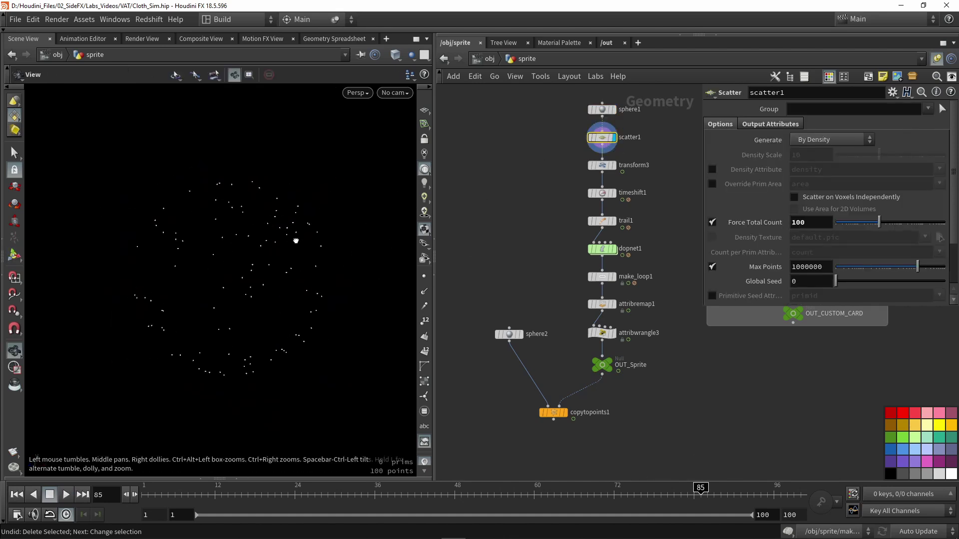
Display transform3's output and play the animation to check the rotation of the points
{"action": "left_click", "coordinate": [613, 166]}
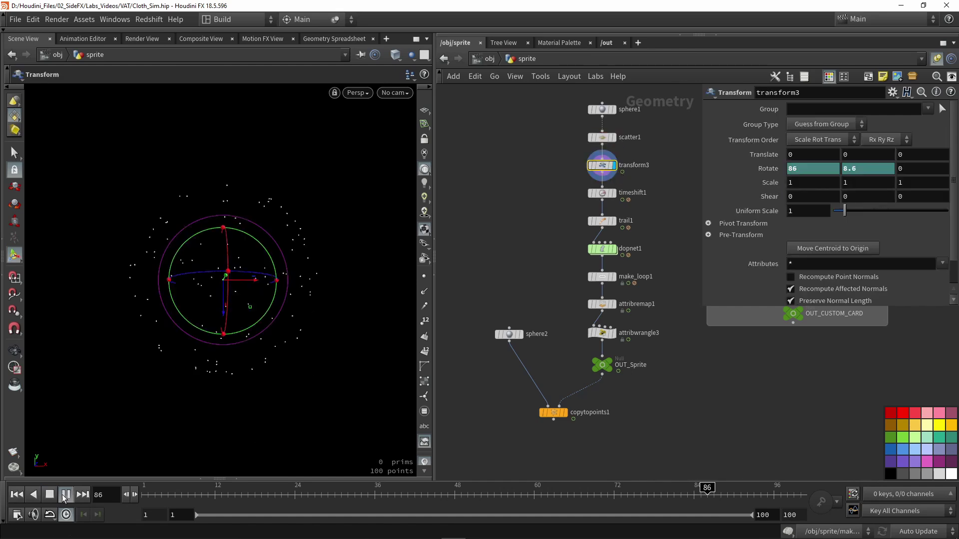
{"action": "key", "text": "space"}
{"action": "left_click_drag", "start_coordinate": [336, 223], "coordinate": [387, 223]}
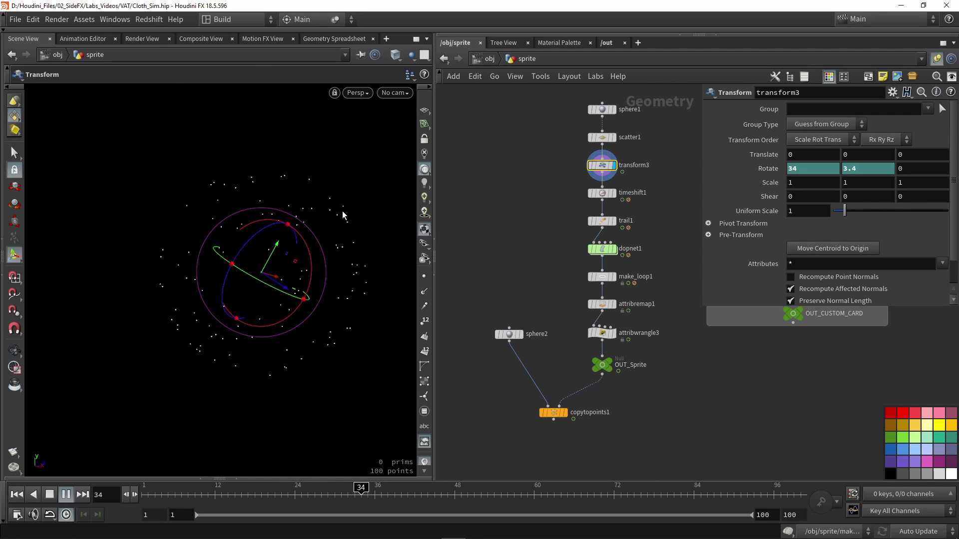
Display and select timeshift1 and trail1 in turn to examine their parameters
{"action": "left_click", "coordinate": [614, 195]}
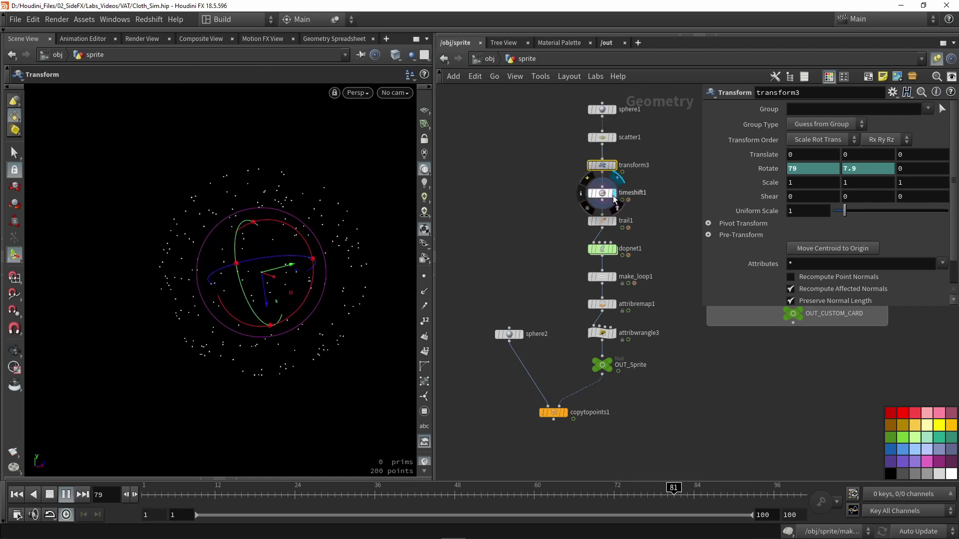
{"action": "left_click", "coordinate": [605, 194]}
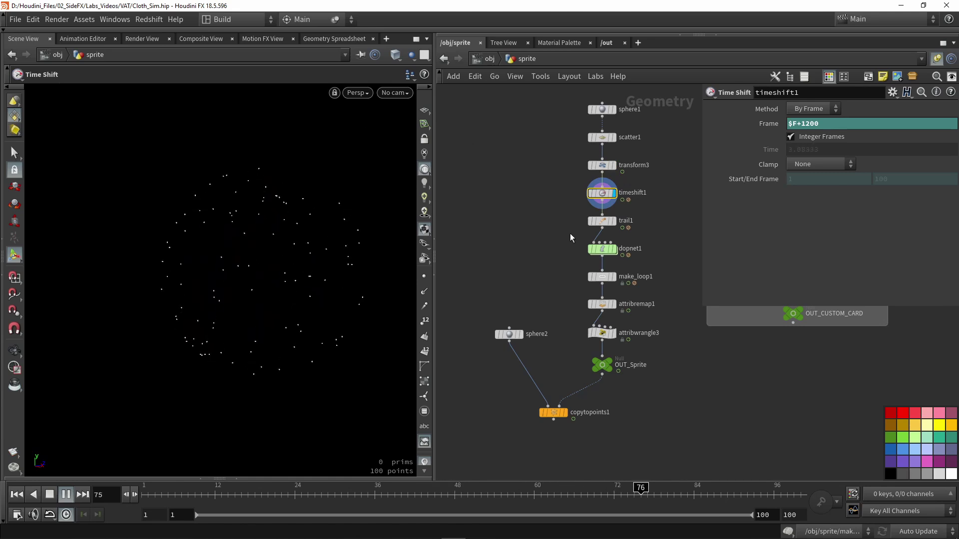
{"action": "left_click", "coordinate": [614, 221]}
{"action": "left_click", "coordinate": [603, 223]}
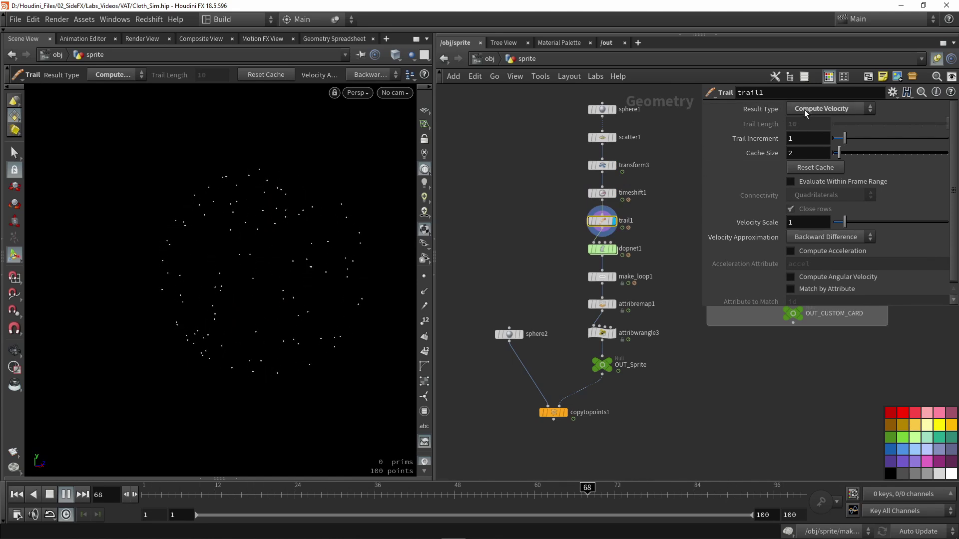
Switch trail1's result type to Preserve Original to view the point trails, and restore it to Compute Velocity
{"action": "left_click", "coordinate": [832, 107]}
{"action": "left_click", "coordinate": [824, 123]}
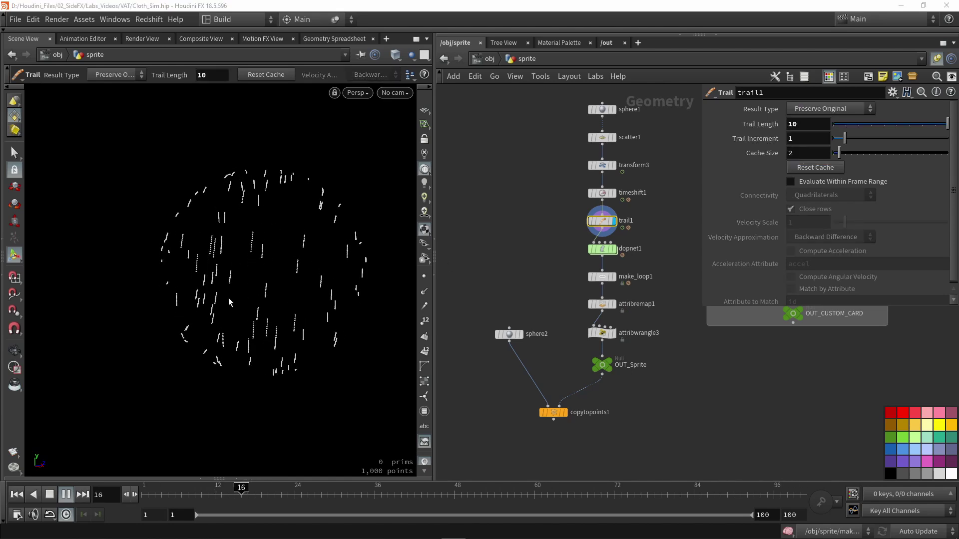
{"action": "key", "text": "Escape"}
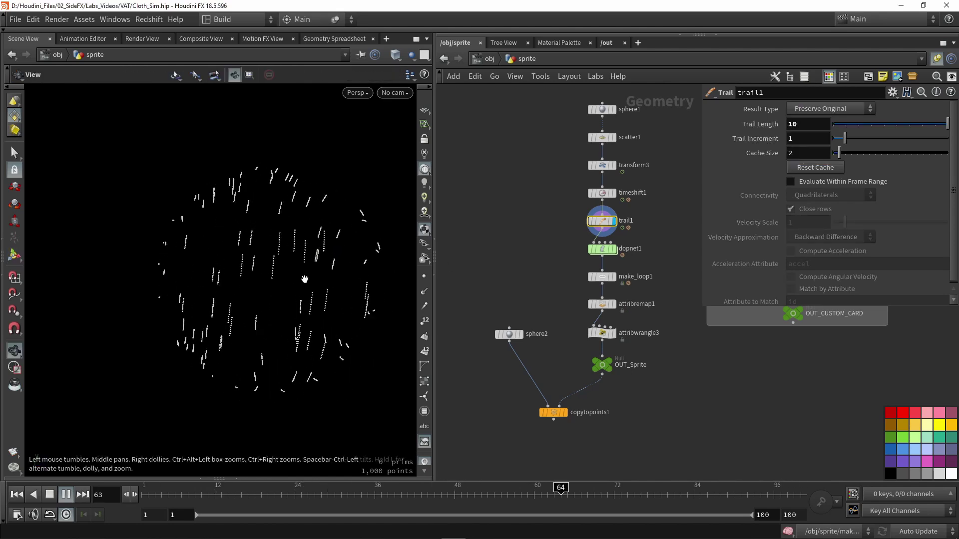
{"action": "key", "text": "Return"}
{"action": "left_click", "coordinate": [831, 108]}
{"action": "left_click", "coordinate": [824, 159]}
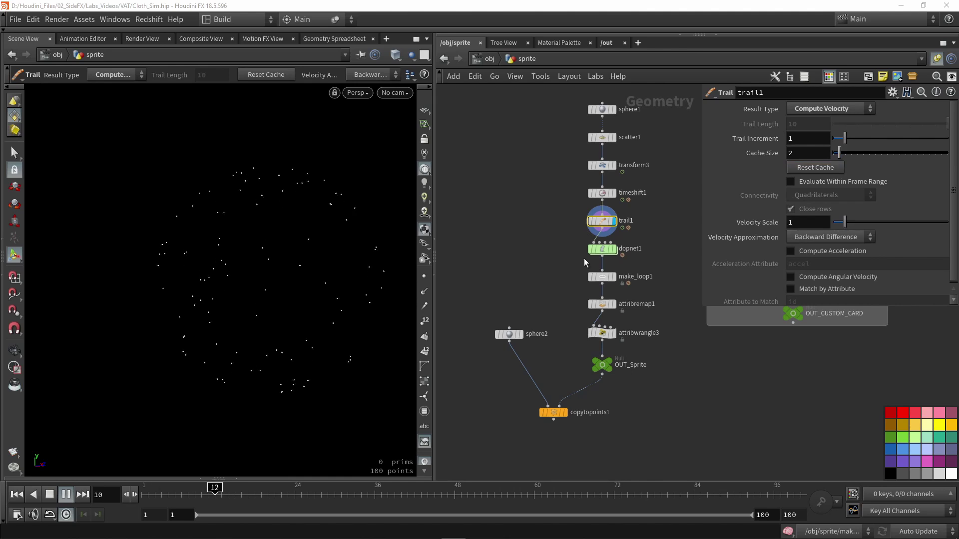
Display dopnet1's particle simulation and go inside its network
{"action": "left_click", "coordinate": [611, 249]}
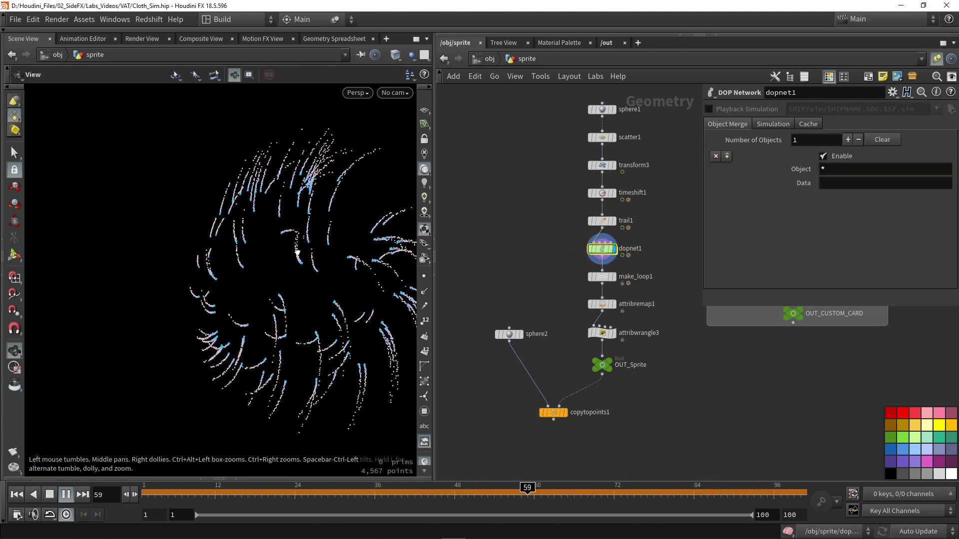
{"action": "key", "text": "Return"}
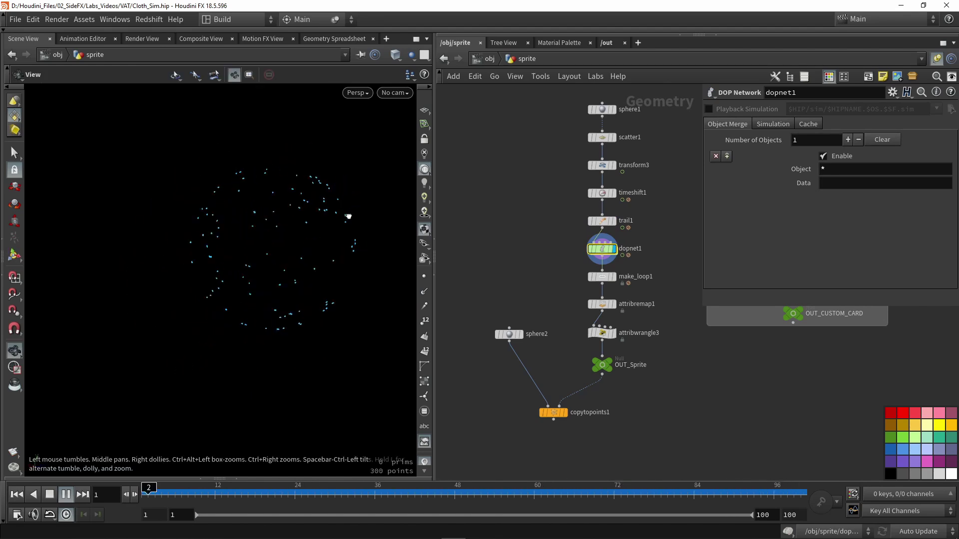
{"action": "double_click", "coordinate": [601, 249]}
{"action": "scroll", "coordinate": [527, 220], "scroll_direction": "down", "scroll_amount": 2}
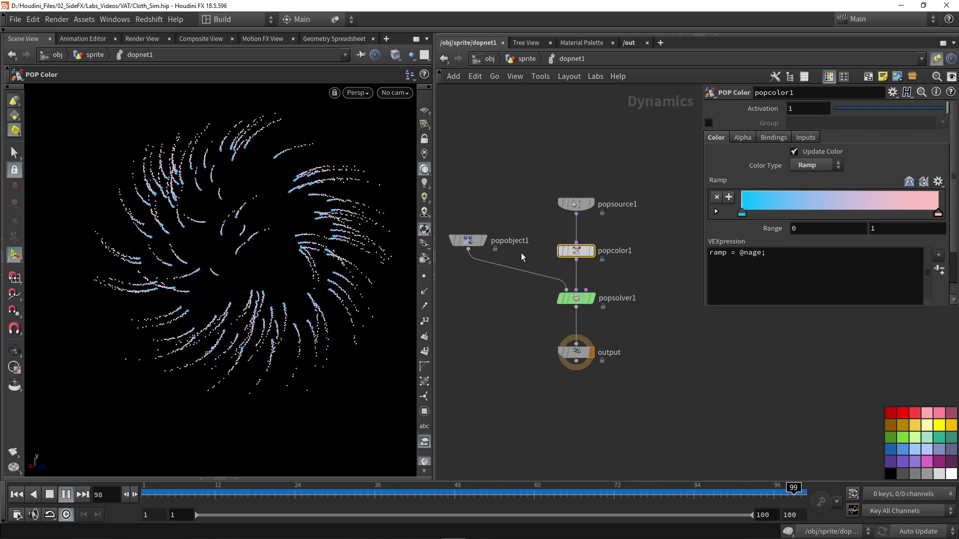
Examine the POP network and popcolor1's color ramp, stopping the playback at frame 68 to look over the particles
{"action": "left_click_drag", "start_coordinate": [543, 172], "coordinate": [593, 198]}
{"action": "left_click_drag", "start_coordinate": [495, 247], "coordinate": [461, 190]}
{"action": "scroll", "coordinate": [570, 248], "scroll_direction": "up", "scroll_amount": 2}
{"action": "left_click", "coordinate": [556, 251]}
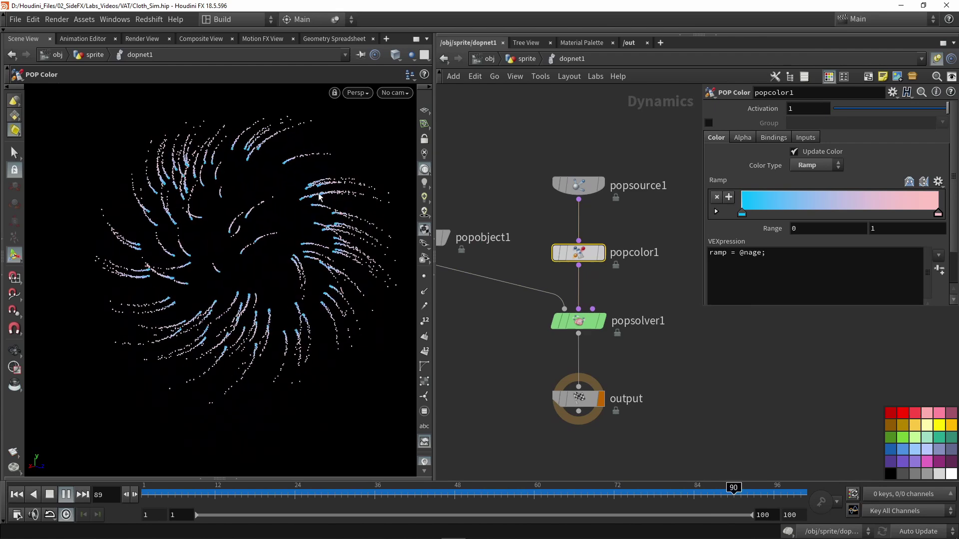
{"action": "left_click", "coordinate": [588, 492]}
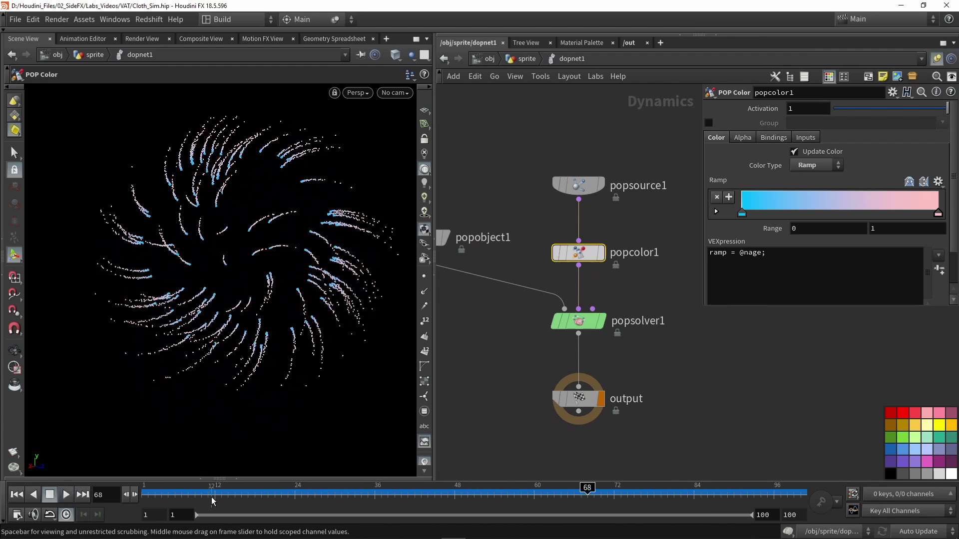
{"action": "key", "text": "Escape"}
{"action": "left_click_drag", "start_coordinate": [256, 301], "coordinate": [234, 300]}
{"action": "key", "text": "Return"}
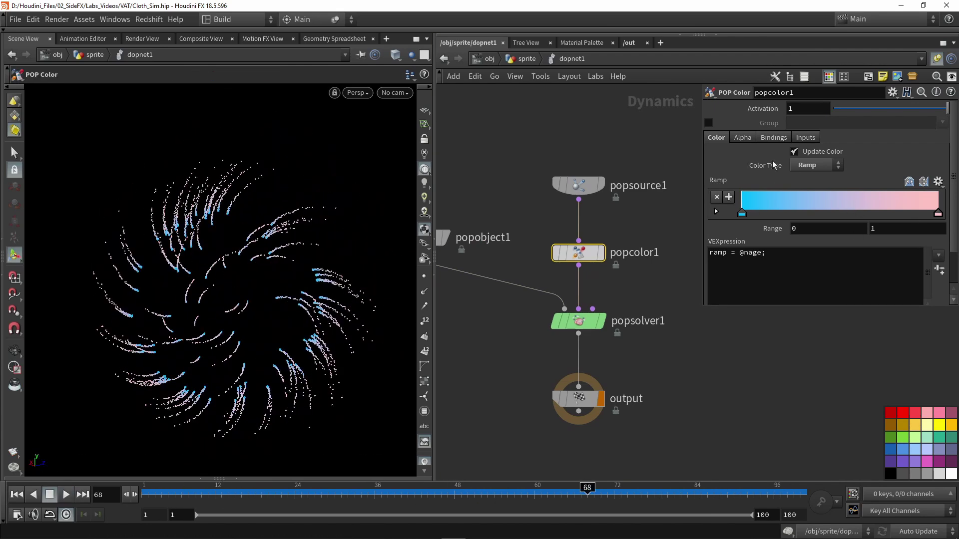
{"action": "left_click_drag", "start_coordinate": [324, 300], "coordinate": [349, 300]}
Return to the sprite network, display make_loop1's output, and play the animation to check the looping particles
{"action": "left_click", "coordinate": [527, 58]}
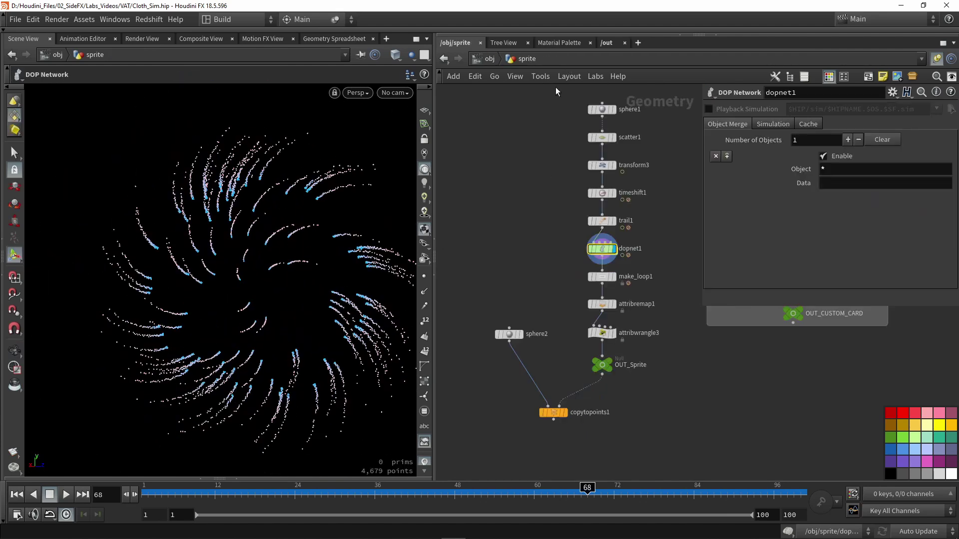
{"action": "scroll", "coordinate": [581, 289], "scroll_direction": "up", "scroll_amount": 4}
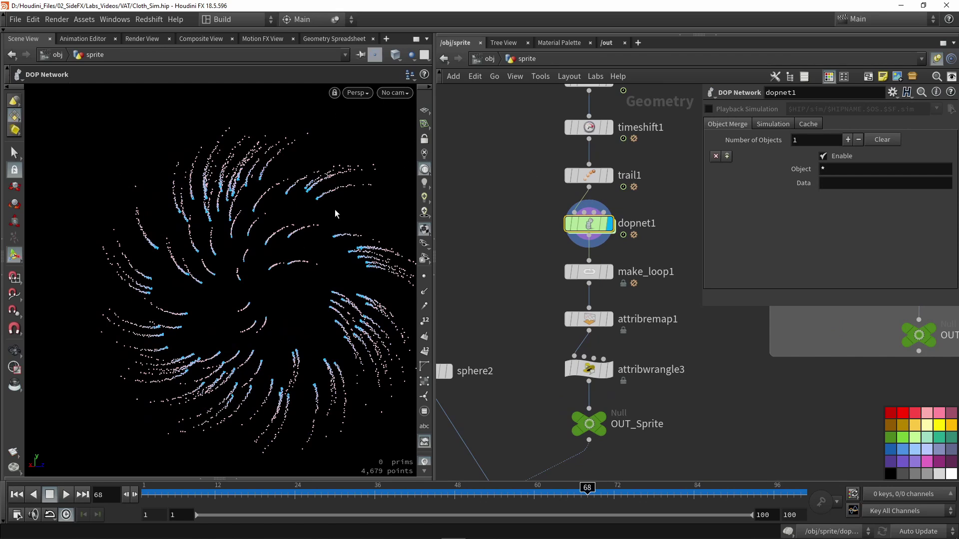
{"action": "left_click", "coordinate": [589, 271]}
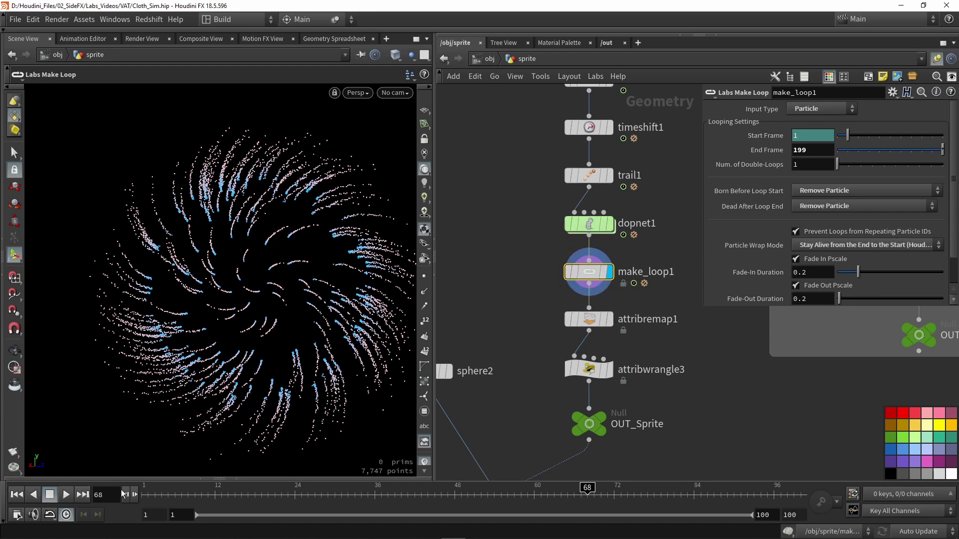
{"action": "left_click", "coordinate": [65, 494]}
{"action": "key", "text": "Escape"}
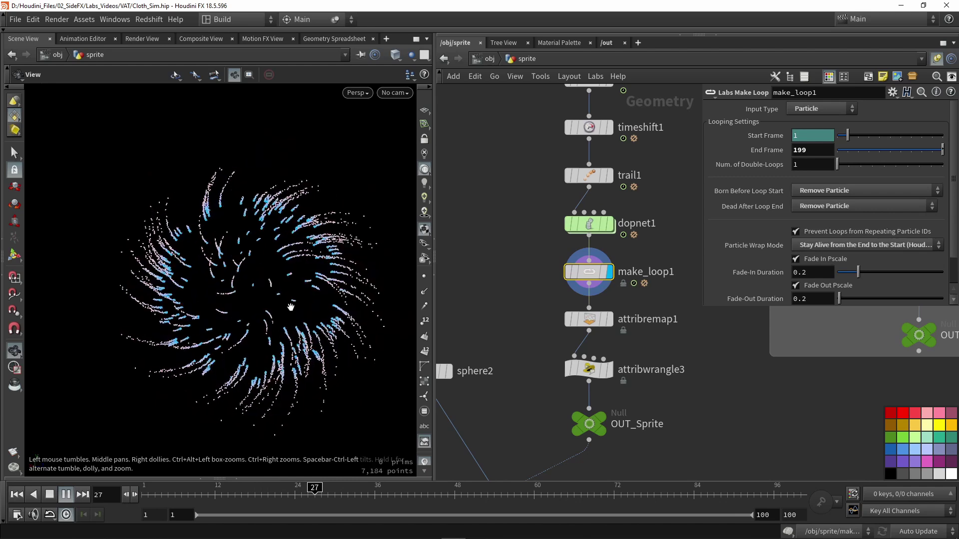
{"action": "key", "text": "Return"}
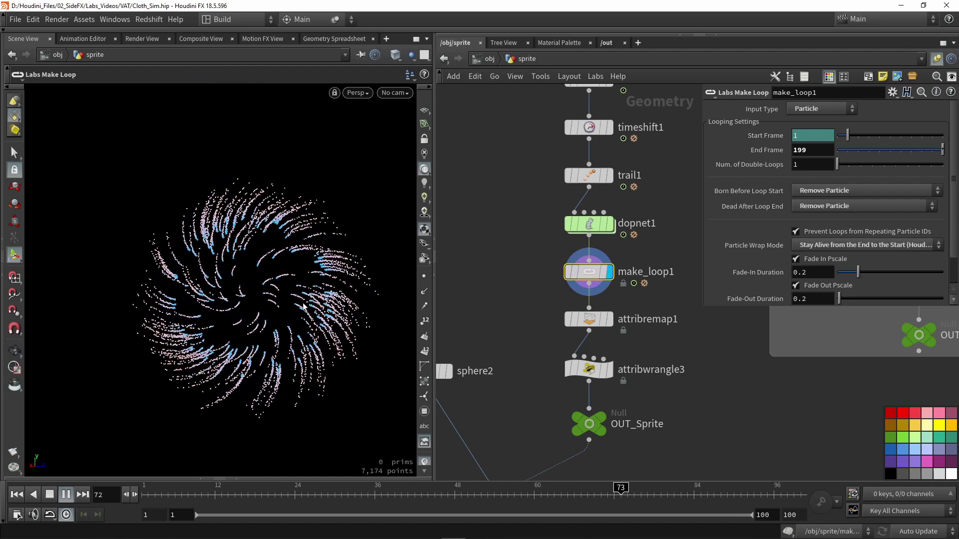
{"action": "key", "text": "Escape"}
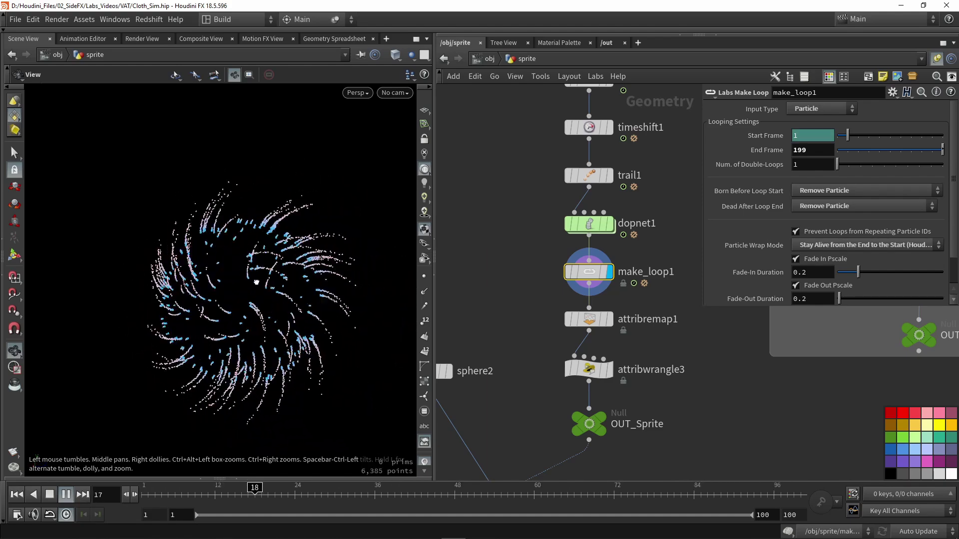
{"action": "key", "text": "Return"}
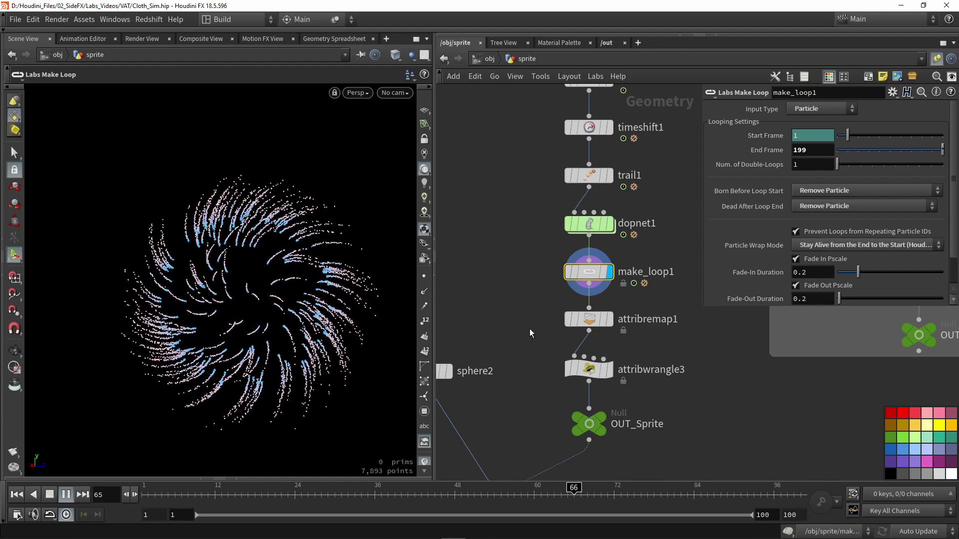
Wire make_loop1 directly into copytopoints1's target points input and display copytopoints1 to check the copied spheres
{"action": "middle_click_drag", "start_coordinate": [529, 329], "coordinate": [547, 265]}
{"action": "scroll", "coordinate": [548, 265], "scroll_direction": "down", "scroll_amount": 2}
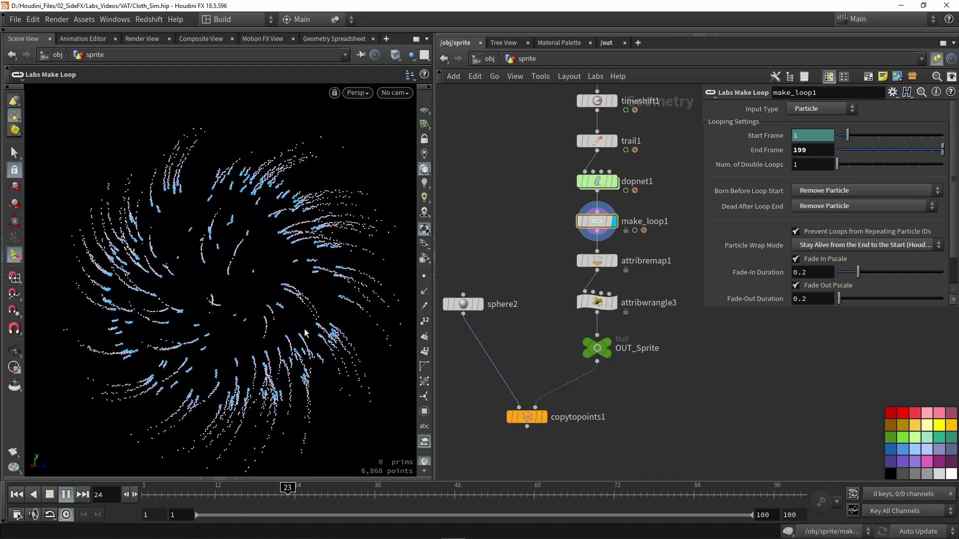
{"action": "left_click_drag", "start_coordinate": [597, 231], "coordinate": [535, 408]}
{"action": "left_click", "coordinate": [543, 417]}
{"action": "key", "text": "Escape"}
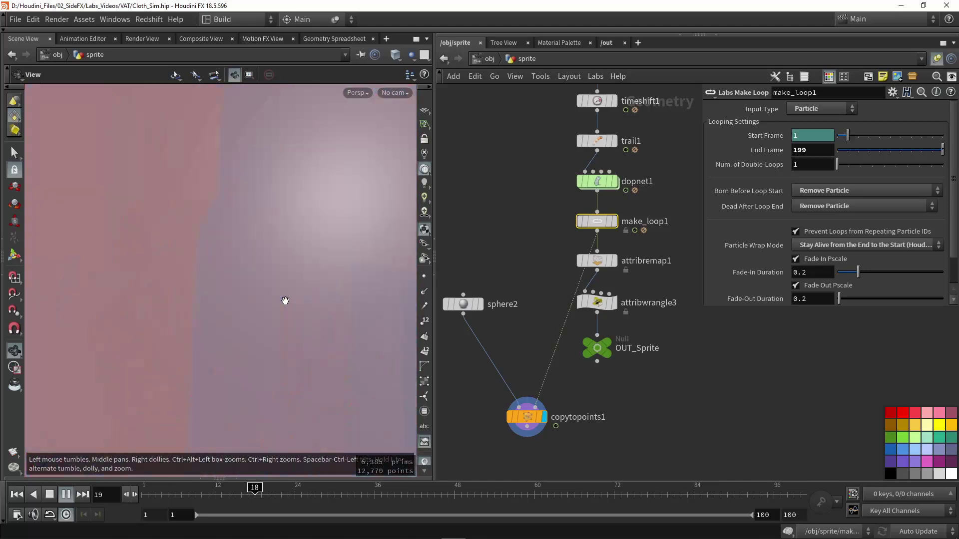
{"action": "key", "text": "Return"}
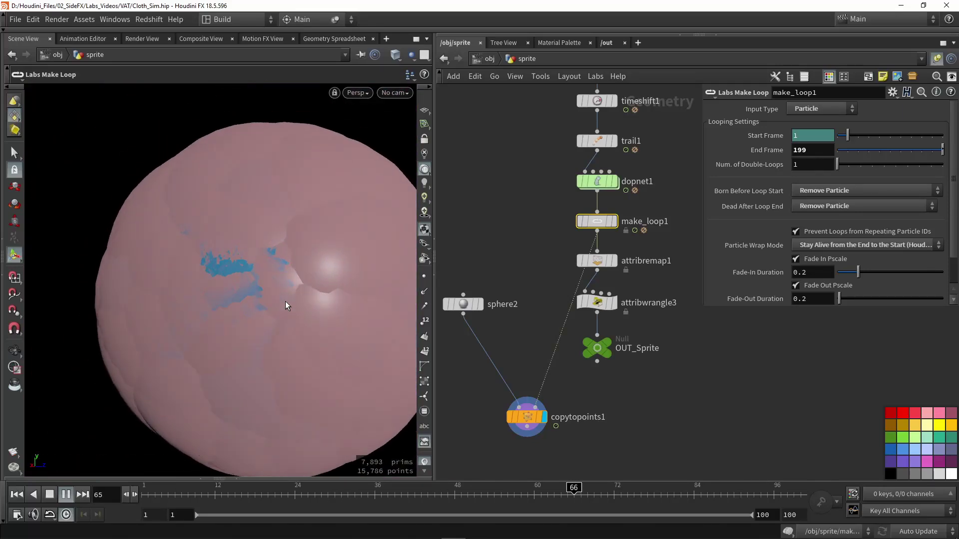
{"action": "key", "text": "Escape"}
{"action": "left_click_drag", "start_coordinate": [329, 249], "coordinate": [296, 257]}
Reconnect OUT_Sprite to copytopoints1's target points input, and select copytopoints1 to view the copied spheres
{"action": "mouse_move", "coordinate": [612, 352]}
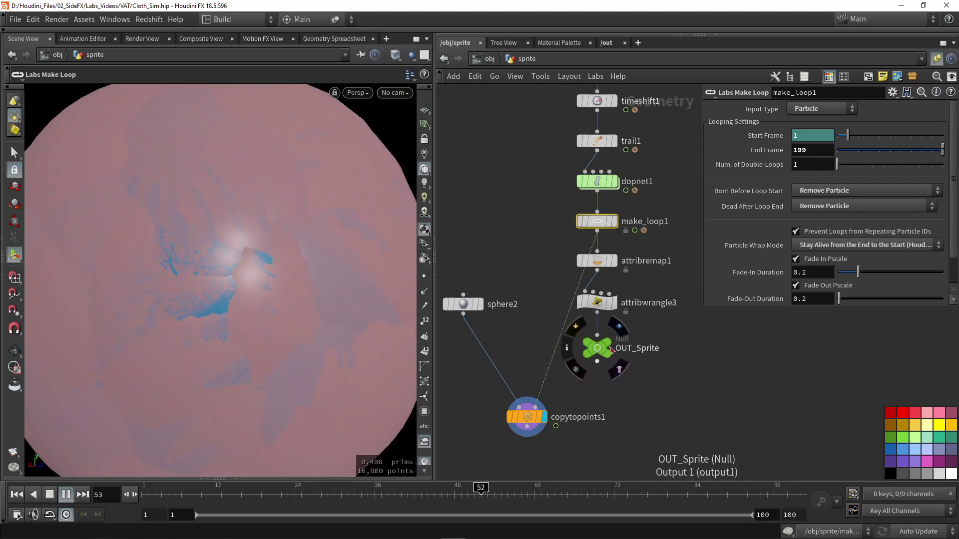
{"action": "left_click_drag", "start_coordinate": [596, 361], "coordinate": [536, 401]}
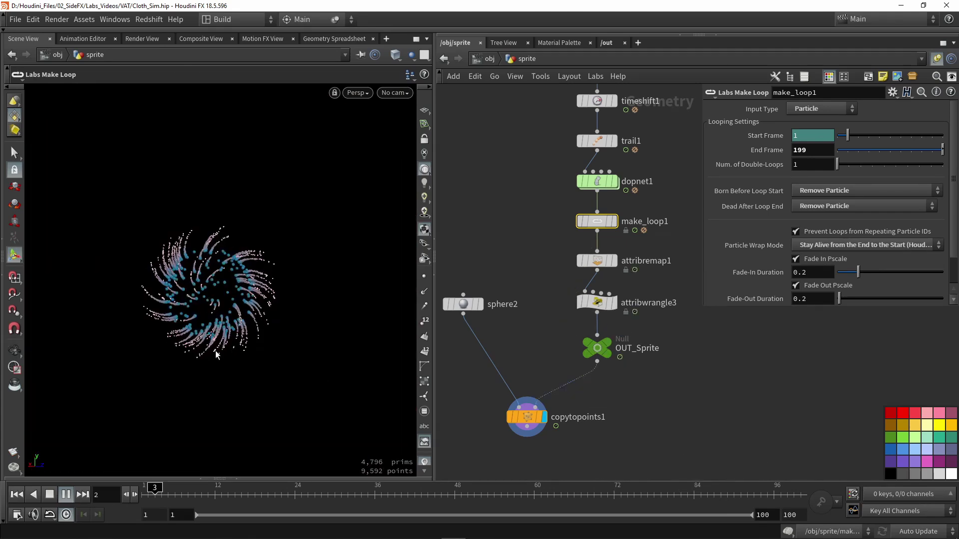
{"action": "key", "text": "Escape"}
{"action": "left_click", "coordinate": [527, 417]}
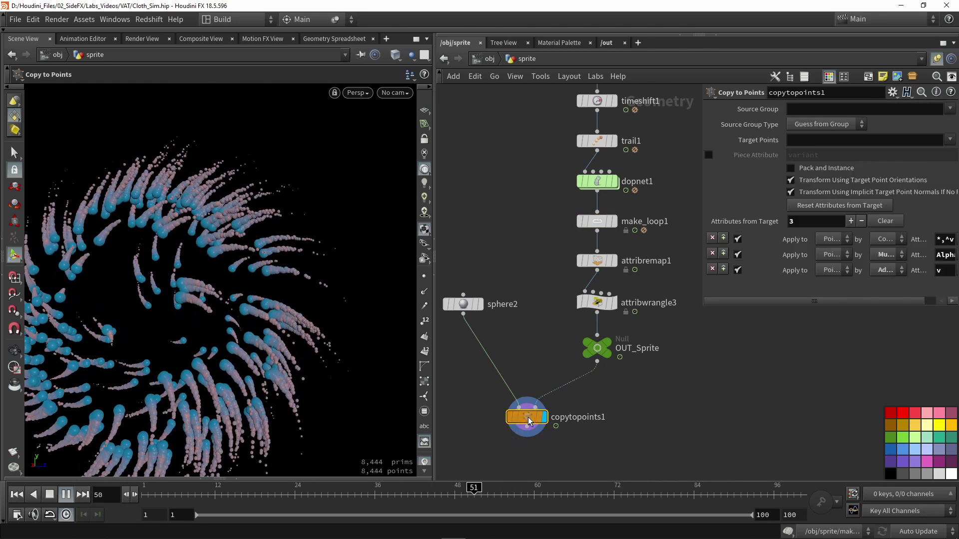
{"action": "key", "text": "Return"}
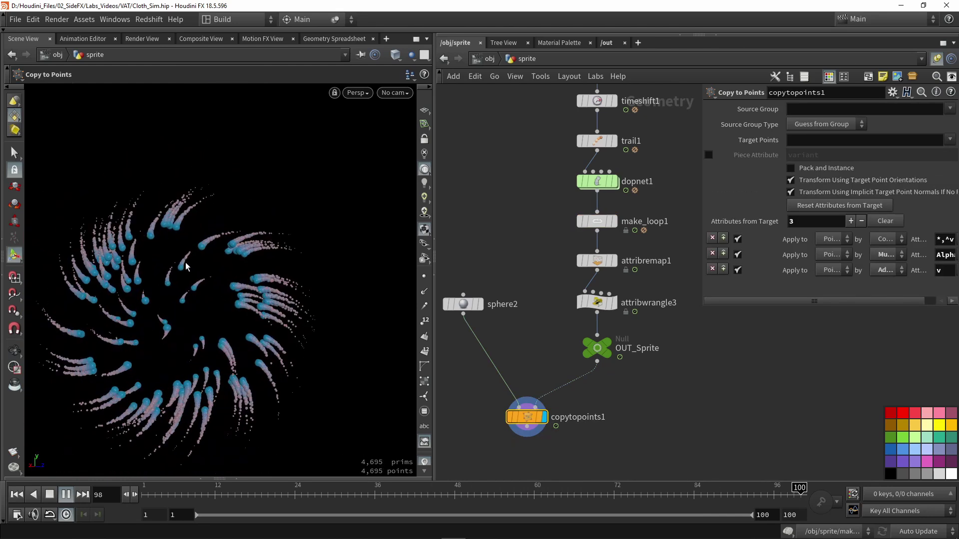
Select attribremap1 to examine its attribute names, input and output ranges, and remap ramp
{"action": "left_click", "coordinate": [597, 261]}
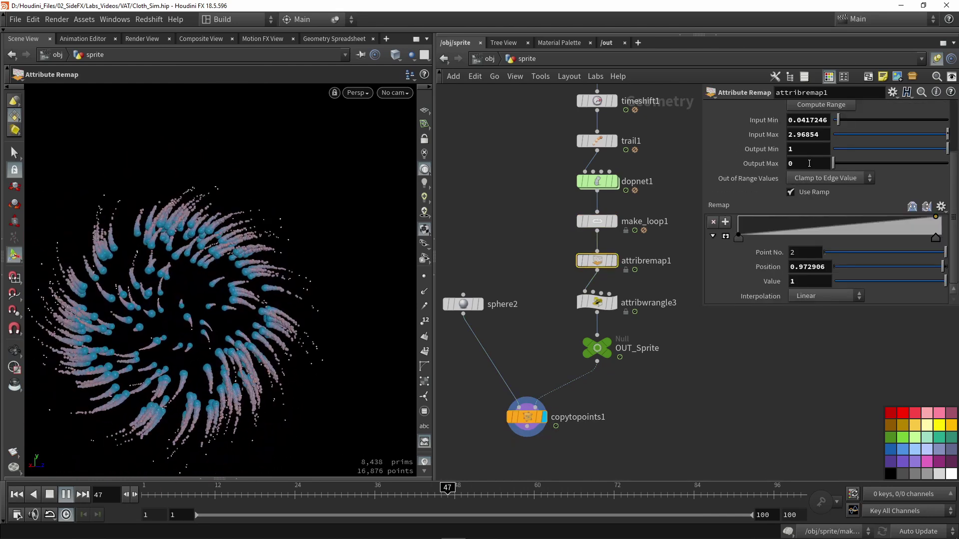
{"action": "left_click", "coordinate": [720, 377]}
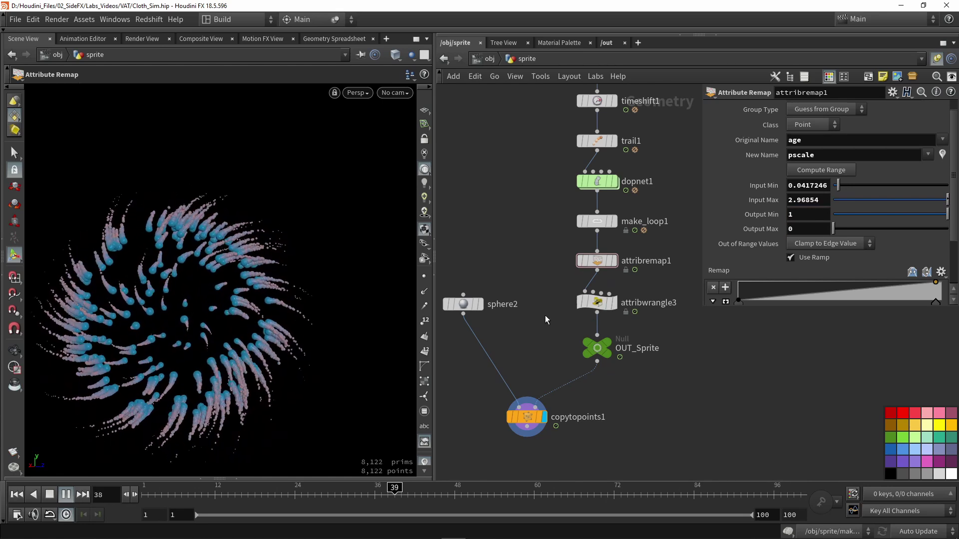
Select attribwrangle3 to examine the VEX expression that scales pscale
{"action": "middle_click_drag", "start_coordinate": [594, 328], "coordinate": [615, 282]}
{"action": "left_click", "coordinate": [619, 257]}
{"action": "left_click_drag", "start_coordinate": [805, 180], "coordinate": [663, 183]}
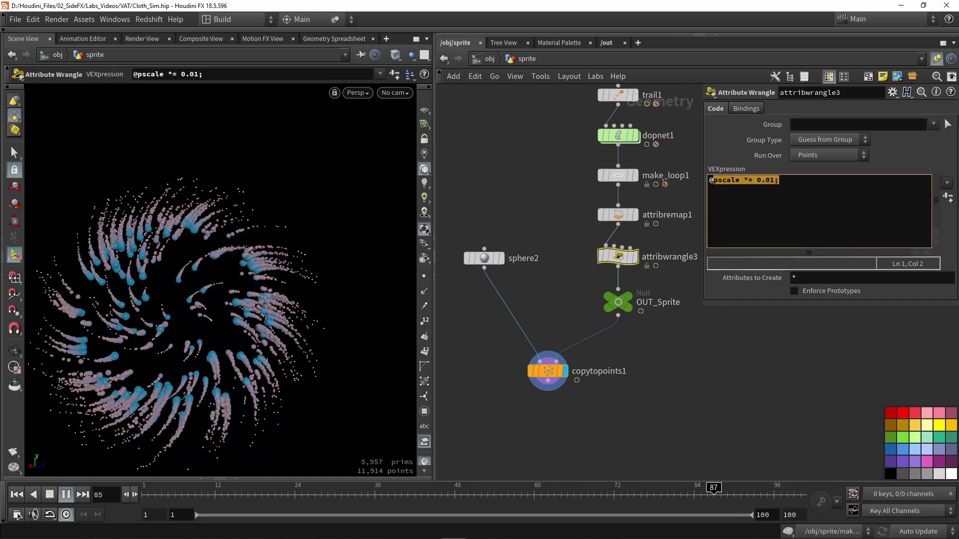
Select and display the OUT_Sprite null to check the final particle points during playback
{"action": "left_click", "coordinate": [627, 302]}
{"action": "key", "text": "Escape"}
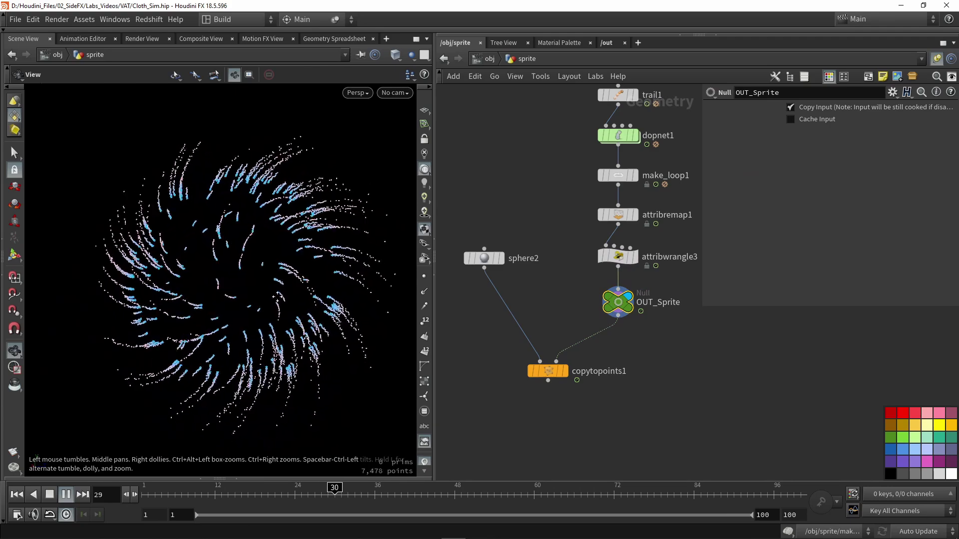
{"action": "left_click", "coordinate": [627, 306]}
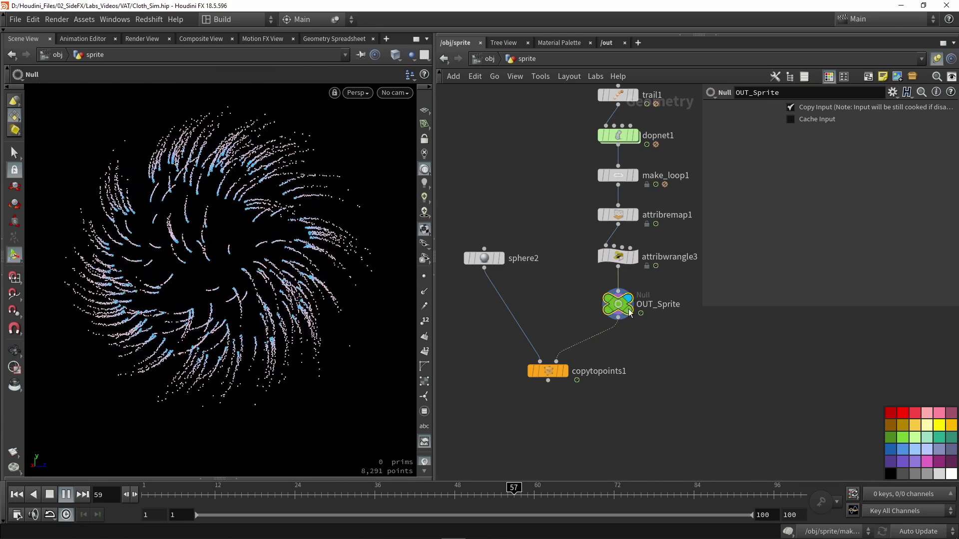
Display the OUT_CUSTOM_CARD null to inspect the custom card curves in the viewport
{"action": "scroll", "coordinate": [625, 368], "scroll_direction": "down", "scroll_amount": 3}
{"action": "middle_click_drag", "start_coordinate": [632, 382], "coordinate": [504, 399]}
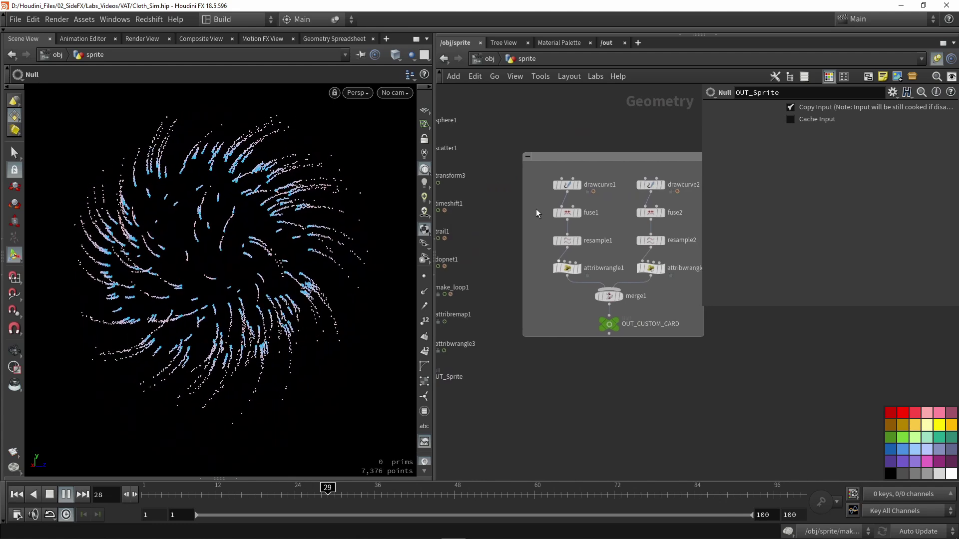
{"action": "left_click", "coordinate": [617, 324]}
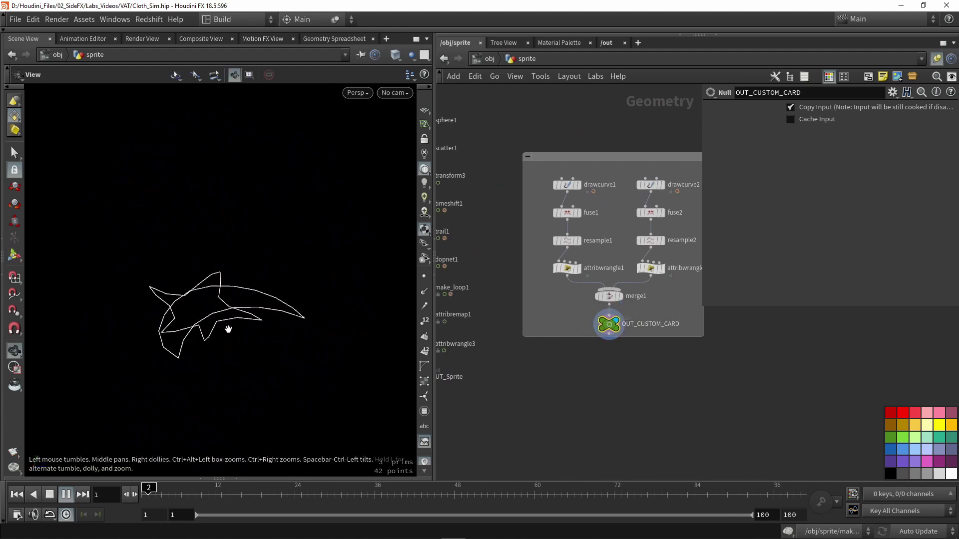
{"action": "scroll", "coordinate": [665, 338], "scroll_direction": "down", "scroll_amount": 3}
{"action": "scroll", "coordinate": [659, 305], "scroll_direction": "up", "scroll_amount": 1}
{"action": "scroll", "coordinate": [576, 321], "scroll_direction": "up", "scroll_amount": 3}
Switch the display back to OUT_Sprite and stop the animation playback
{"action": "left_click", "coordinate": [576, 321]}
{"action": "left_click", "coordinate": [54, 494]}
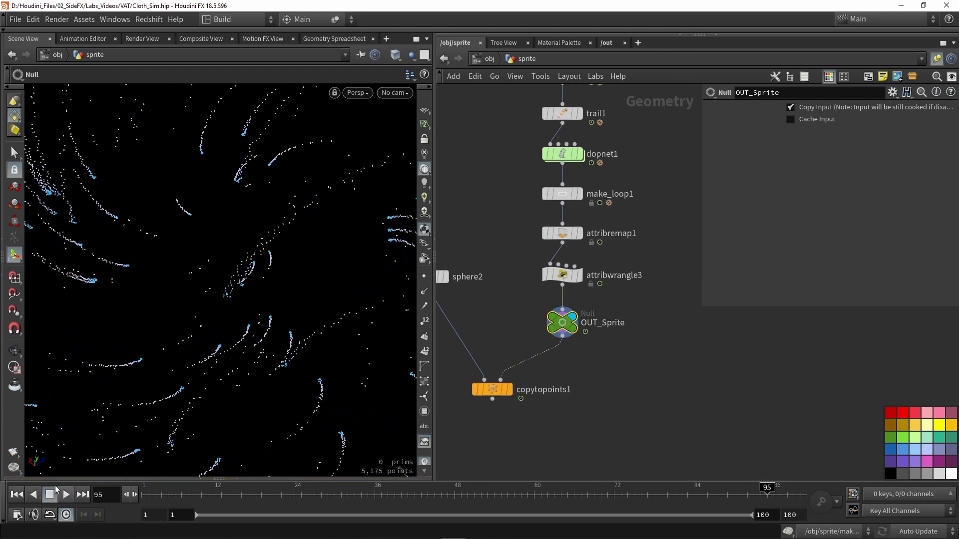
Switch to the /out network that holds the existing vertex animation texture nodes
{"action": "left_click", "coordinate": [608, 43]}
{"action": "scroll", "coordinate": [580, 398], "scroll_direction": "up", "scroll_amount": 3}
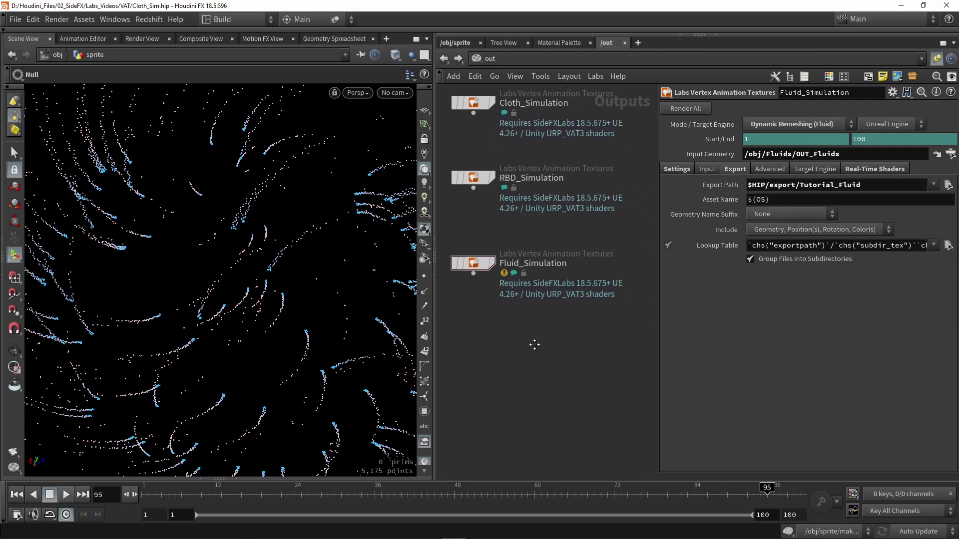
{"action": "left_click", "coordinate": [638, 43]}
{"action": "mouse_move", "coordinate": [665, 70]}
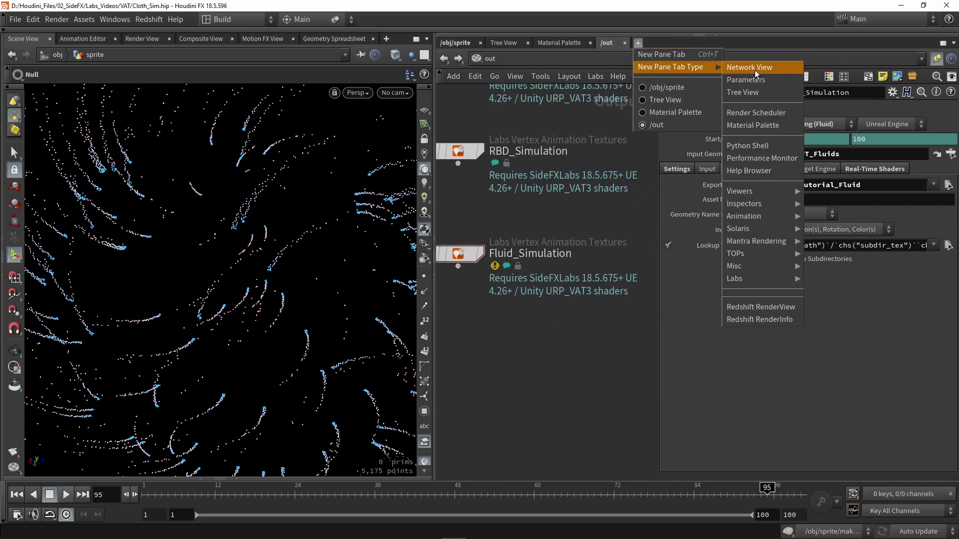
{"action": "left_click", "coordinate": [554, 295]}
{"action": "left_click", "coordinate": [480, 58]}
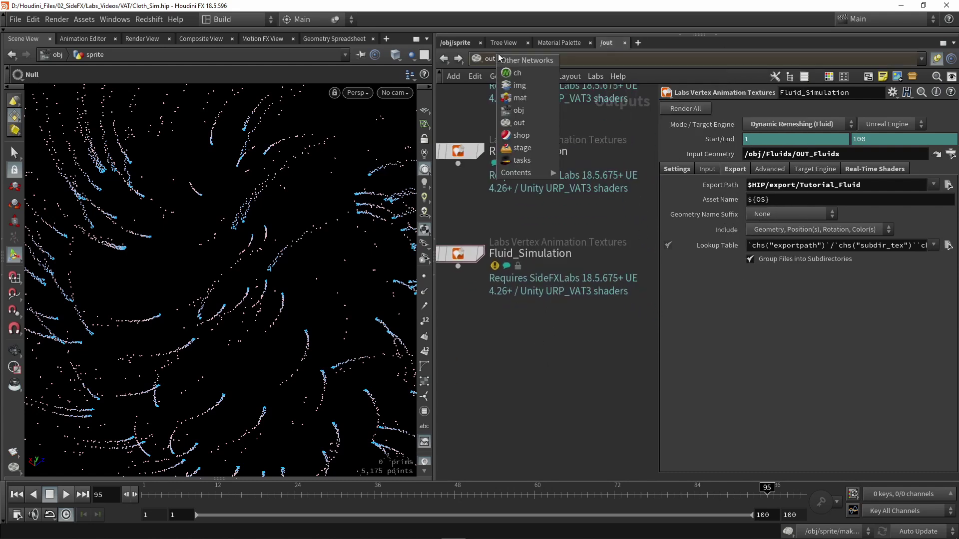
{"action": "left_click", "coordinate": [519, 122]}
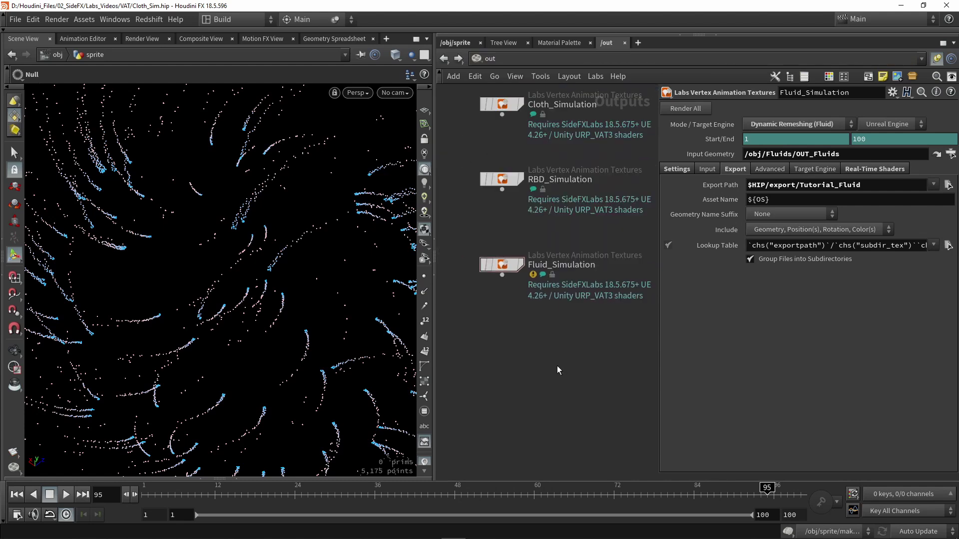
Add a Labs Vertex Animation Textures node below Fluid_Simulation in the /out network
{"action": "key", "text": "Tab"}
{"action": "type", "text": "va"}
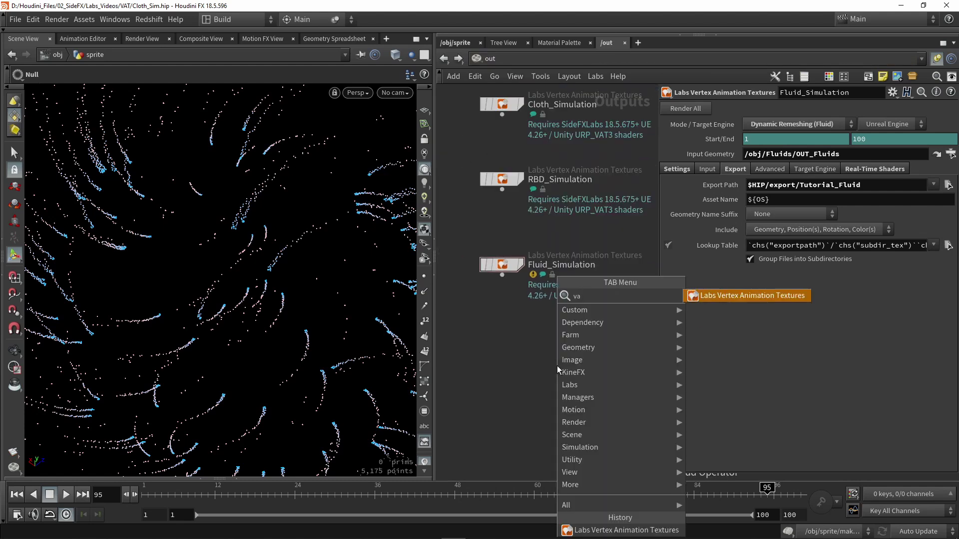
{"action": "key", "text": "Return"}
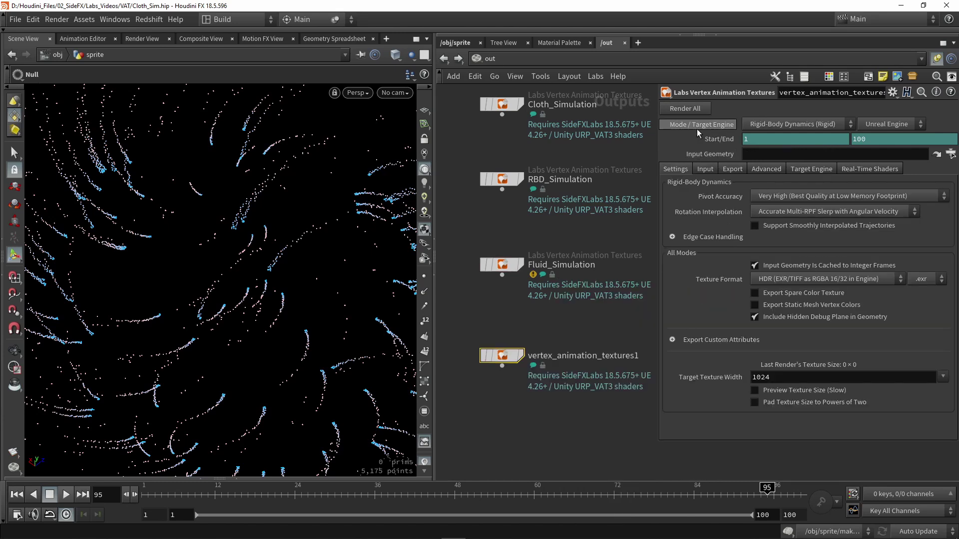
Set the new node's mode to Particle Sprites (Sprite), keeping Unreal Engine as the target engine
{"action": "left_click", "coordinate": [775, 124]}
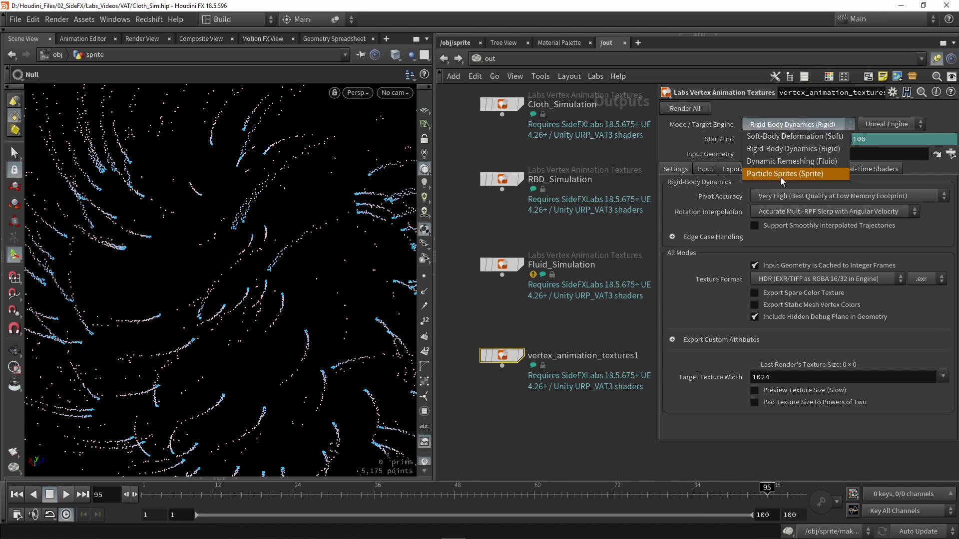
{"action": "left_click", "coordinate": [802, 175]}
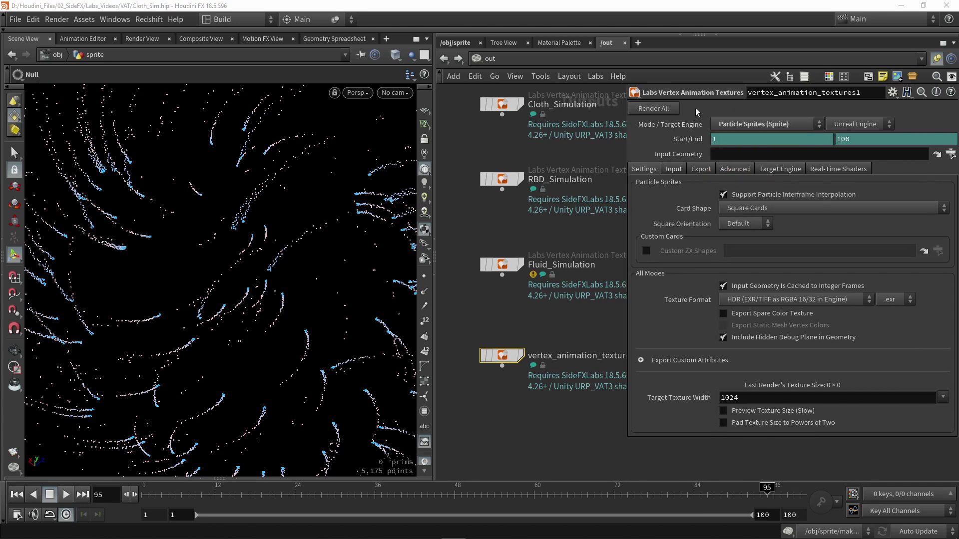
{"action": "left_click", "coordinate": [877, 124]}
{"action": "left_click", "coordinate": [876, 125]}
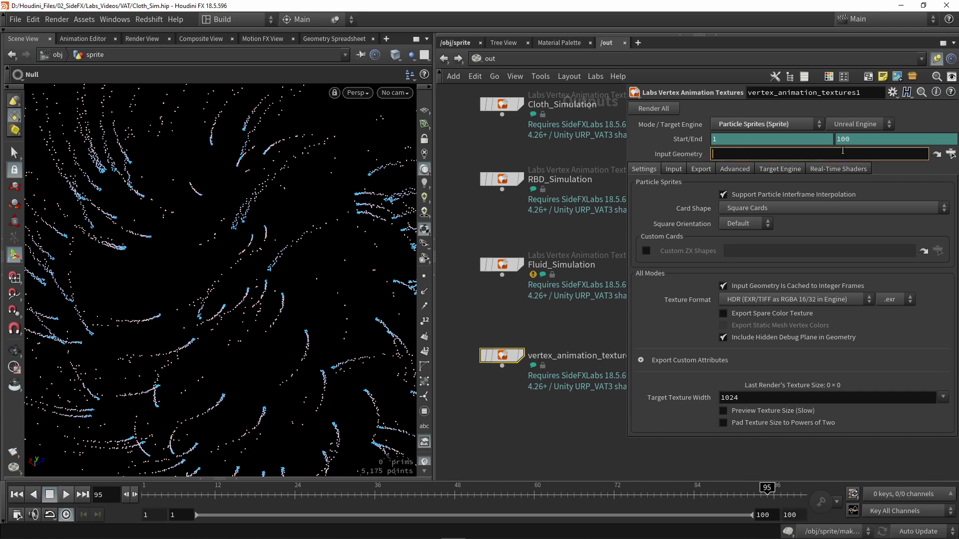
Set the node's input geometry to /obj/sprite/OUT_Sprite
{"action": "left_click", "coordinate": [949, 154]}
{"action": "scroll", "coordinate": [882, 154], "scroll_direction": "up", "scroll_amount": 5}
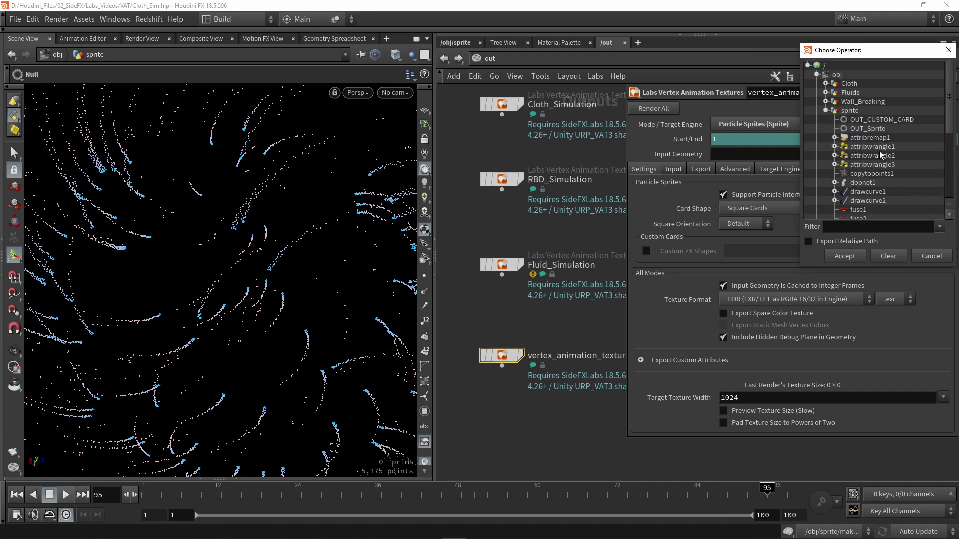
{"action": "left_click", "coordinate": [881, 130]}
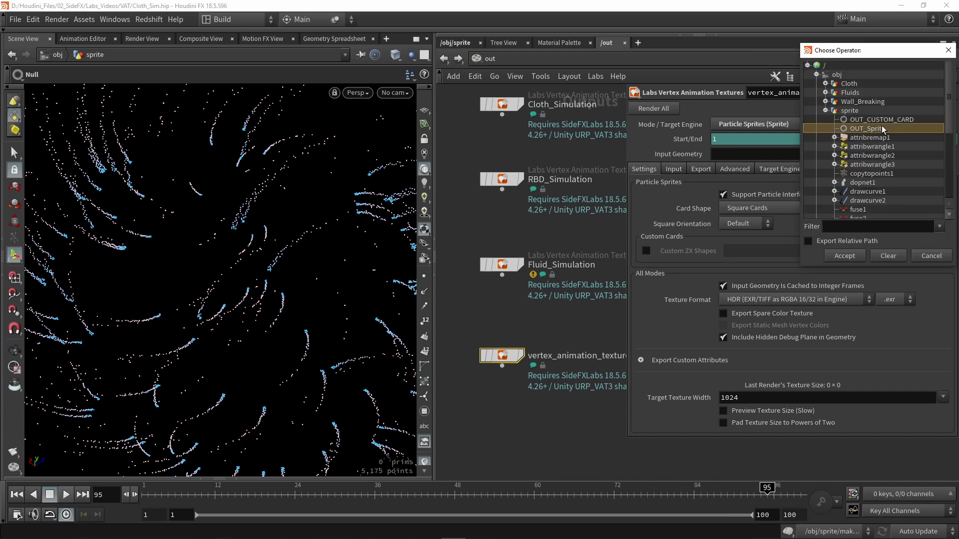
{"action": "left_click", "coordinate": [845, 256]}
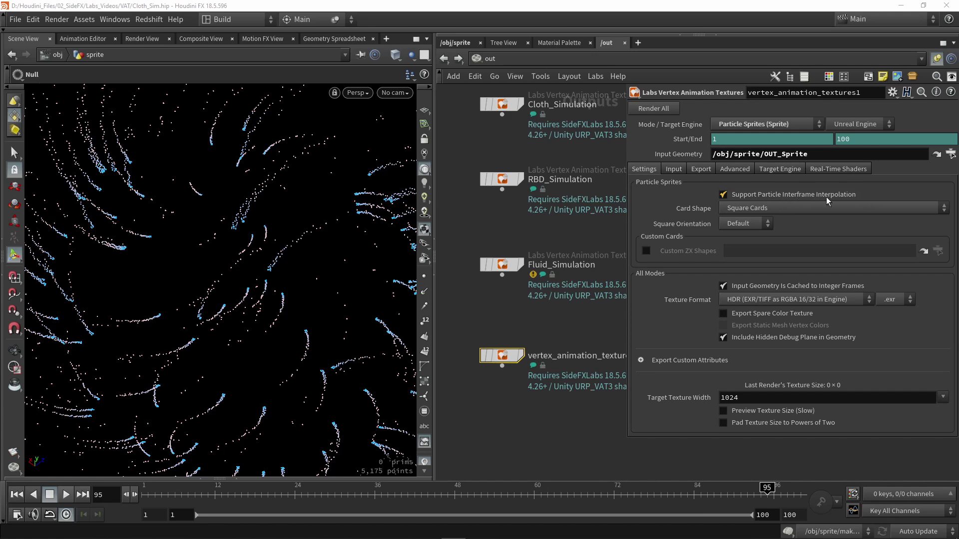
Review the Card Shape and Square Orientation options, keeping Square Cards and the Default orientation
{"action": "mouse_move", "coordinate": [696, 210]}
{"action": "left_click", "coordinate": [830, 207]}
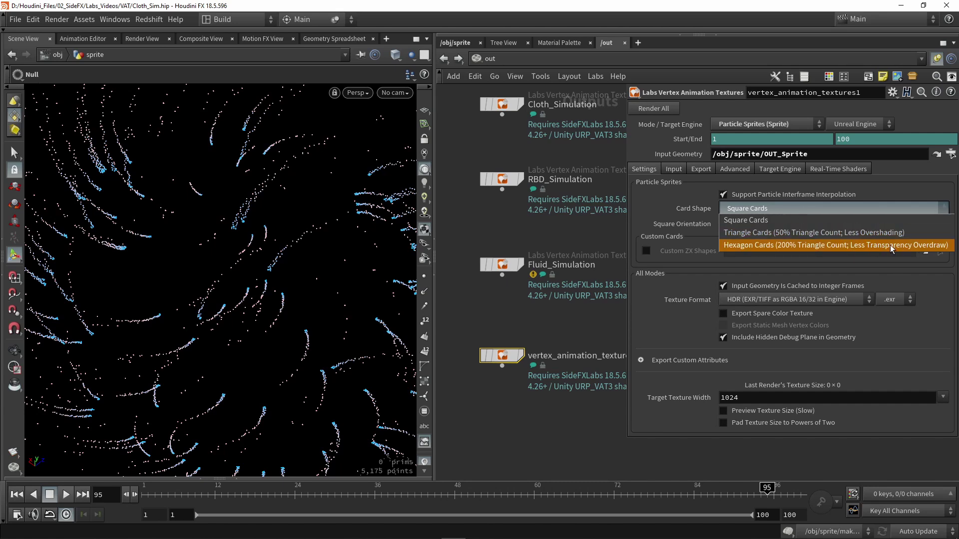
{"action": "left_click", "coordinate": [756, 221]}
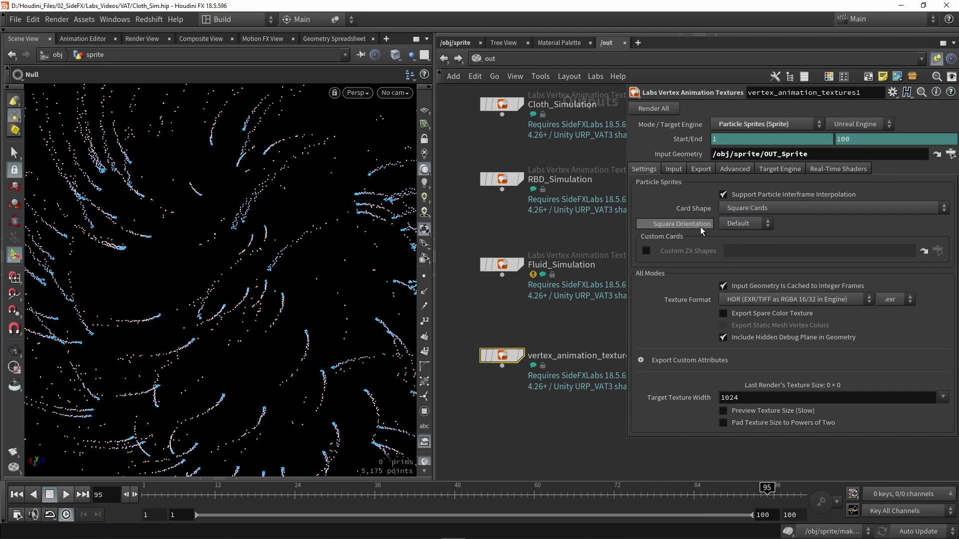
{"action": "left_click", "coordinate": [752, 224]}
{"action": "left_click", "coordinate": [751, 224]}
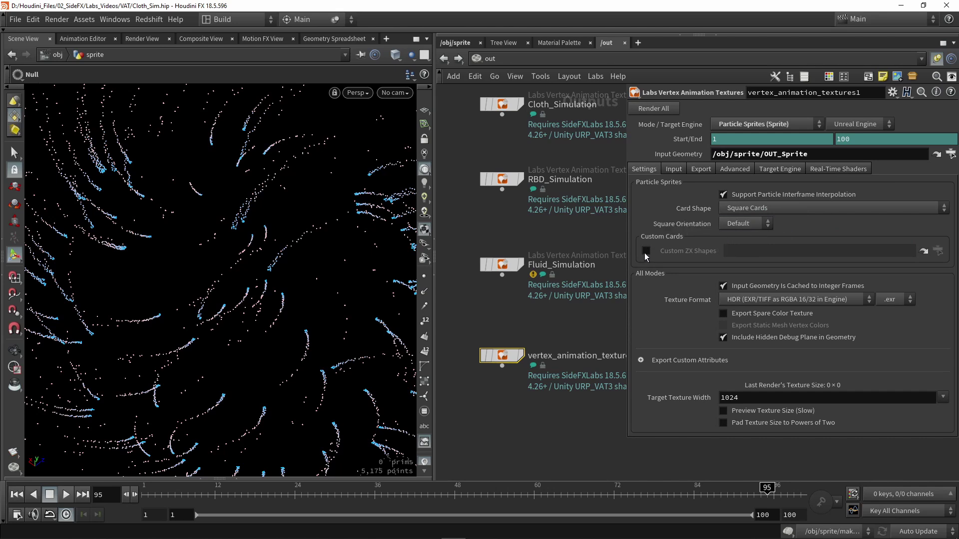
Return to the sprite network and display OUT_CUSTOM_CARD to examine the card outlines up close
{"action": "left_click", "coordinate": [454, 43]}
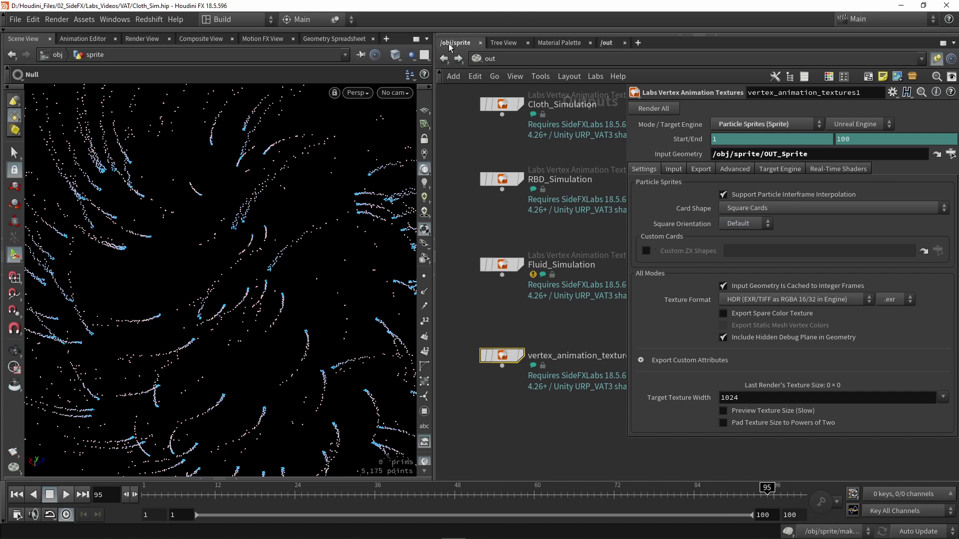
{"action": "scroll", "coordinate": [611, 279], "scroll_direction": "up", "scroll_amount": 3}
{"action": "left_click", "coordinate": [642, 272]}
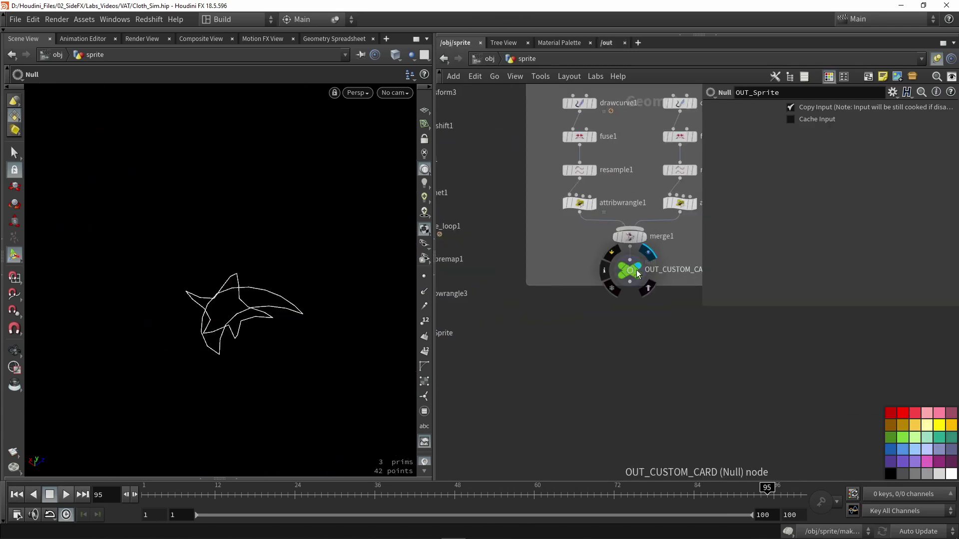
{"action": "left_click", "coordinate": [630, 272]}
{"action": "key", "text": "Escape"}
{"action": "scroll", "coordinate": [303, 329], "scroll_direction": "up", "scroll_amount": 4}
{"action": "key", "text": "Return"}
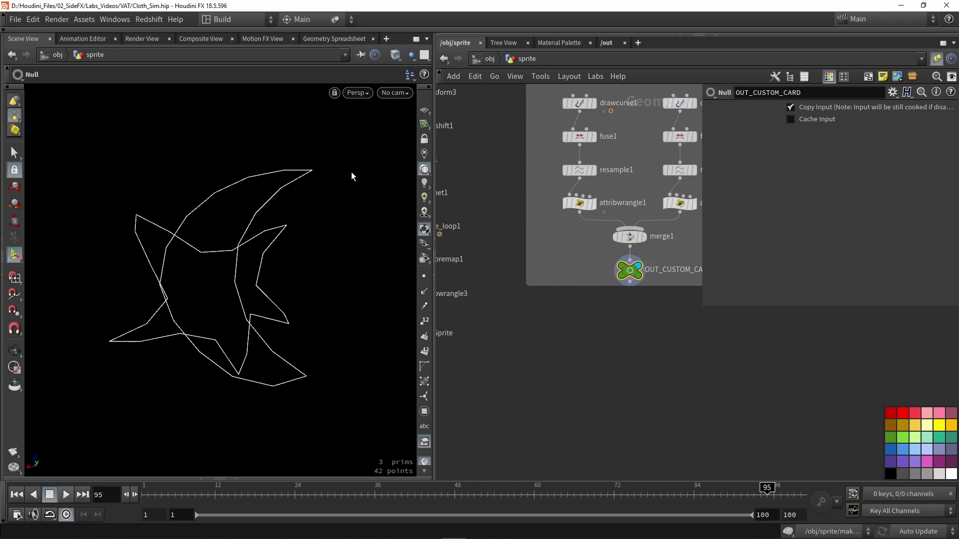
Go back to the /out network, enable Custom ZX Shapes on the sprite export node, and examine the card curves' orientation
{"action": "left_click", "coordinate": [609, 43]}
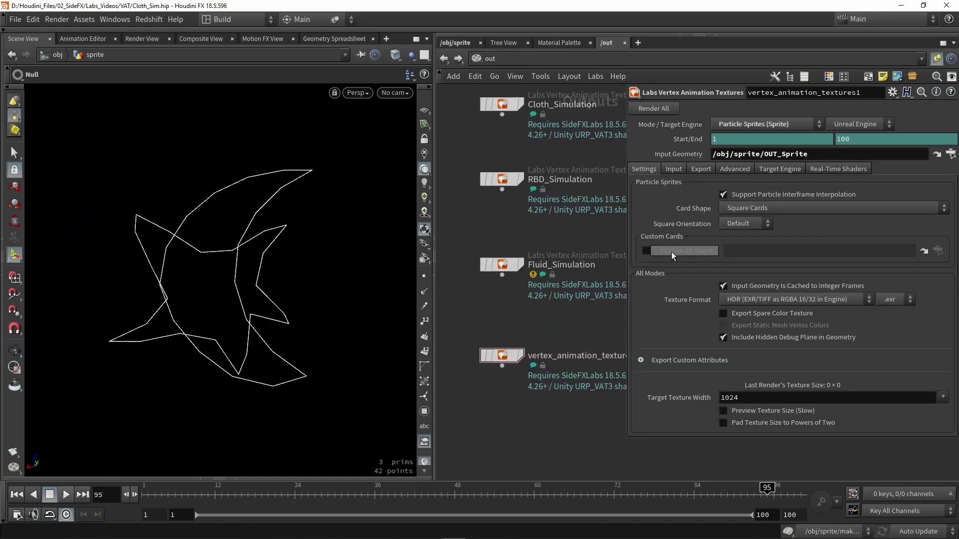
{"action": "left_click", "coordinate": [647, 249]}
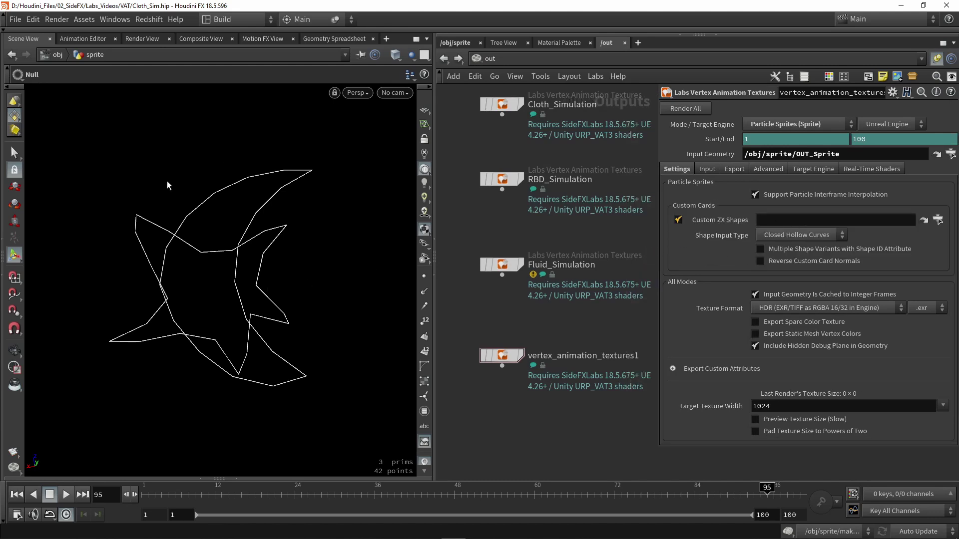
{"action": "key", "text": "Escape"}
{"action": "left_click_drag", "start_coordinate": [286, 154], "coordinate": [263, 335]}
{"action": "left_click_drag", "start_coordinate": [214, 277], "coordinate": [315, 352]}
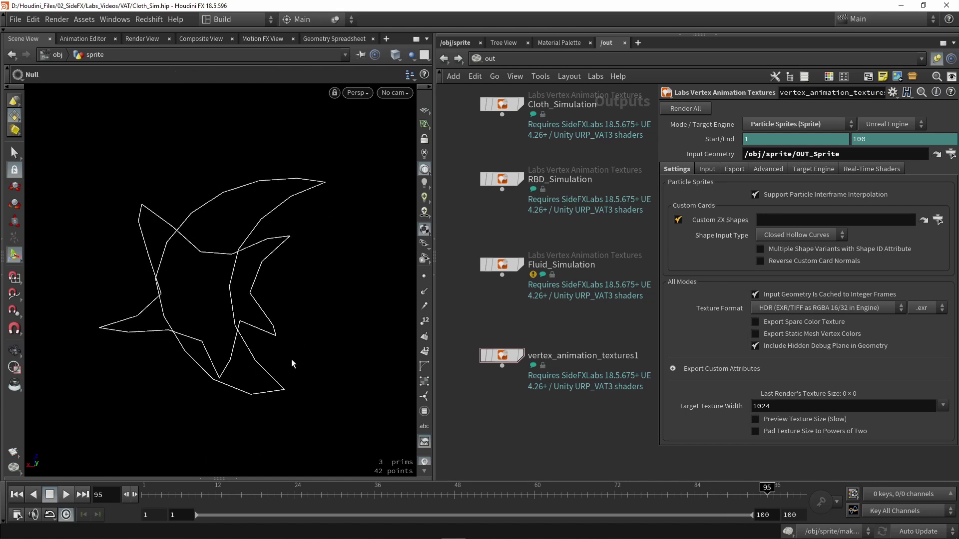
{"action": "left_click_drag", "start_coordinate": [238, 308], "coordinate": [250, 274]}
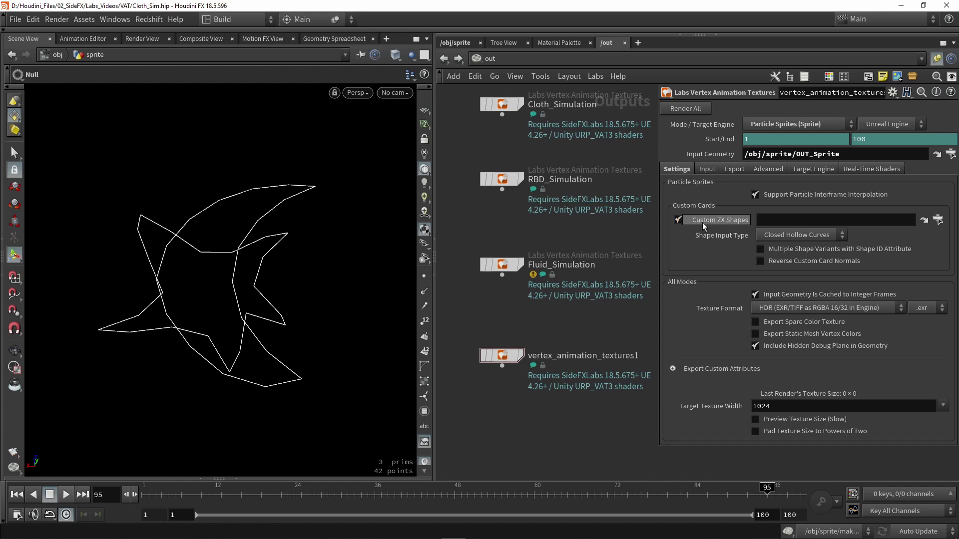
Turn off Custom ZX Shapes to review the built-in Card Shape options, and re-enable it
{"action": "left_click", "coordinate": [678, 221]}
{"action": "left_click", "coordinate": [739, 210]}
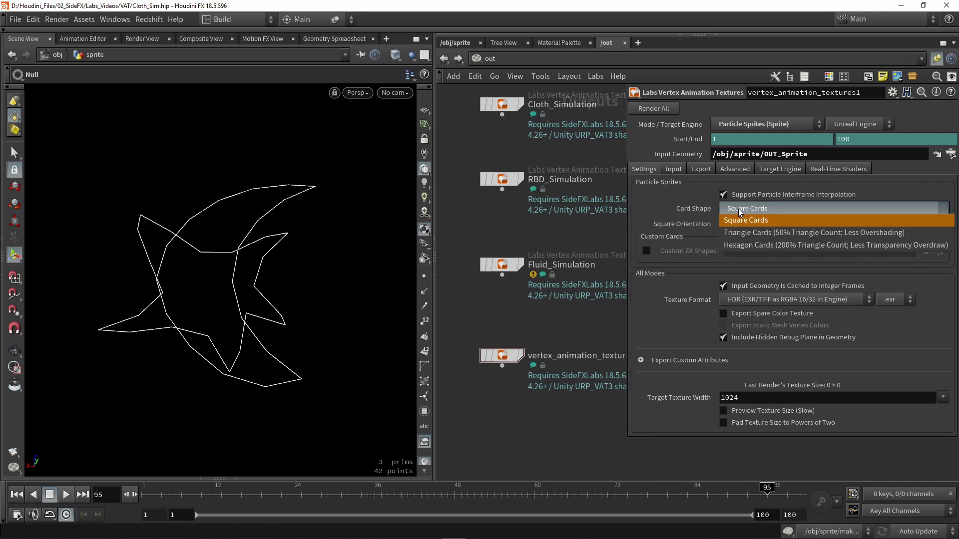
{"action": "left_click", "coordinate": [781, 208]}
{"action": "left_click", "coordinate": [646, 250]}
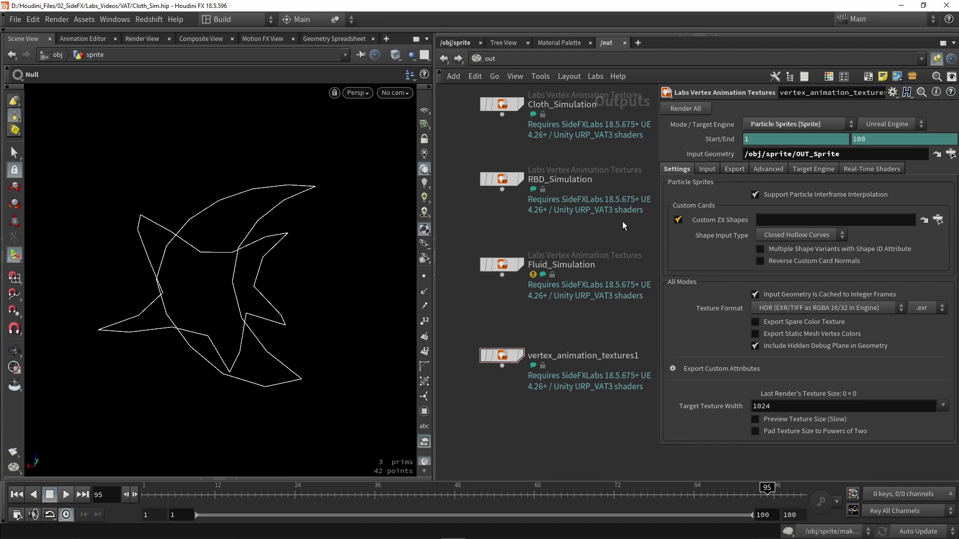
Turn off both Custom ZX Shapes and Input Geometry Is Cached to Integer Frames on the sprite export node
{"action": "left_click", "coordinate": [678, 220]}
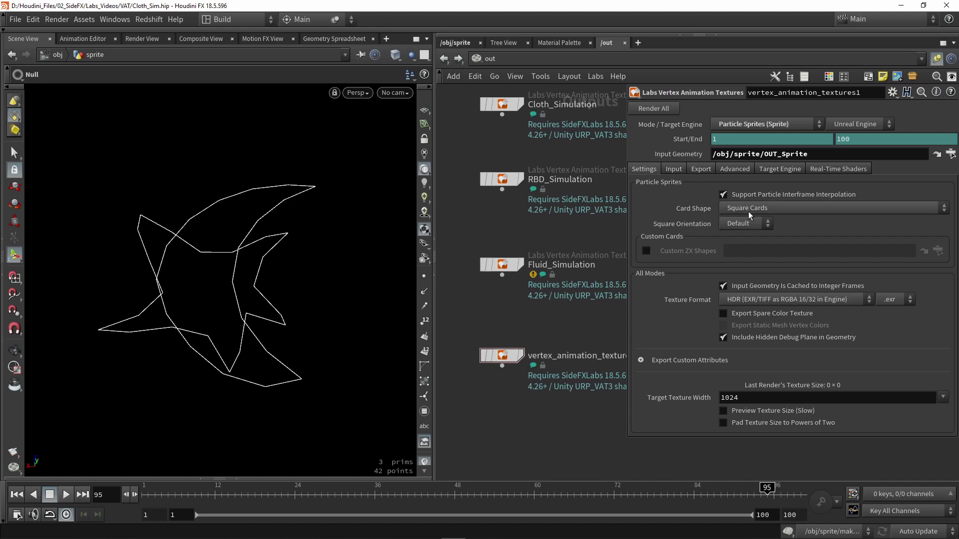
{"action": "left_click", "coordinate": [749, 209]}
{"action": "left_click", "coordinate": [749, 211]}
{"action": "left_click", "coordinate": [745, 209]}
{"action": "left_click", "coordinate": [746, 208]}
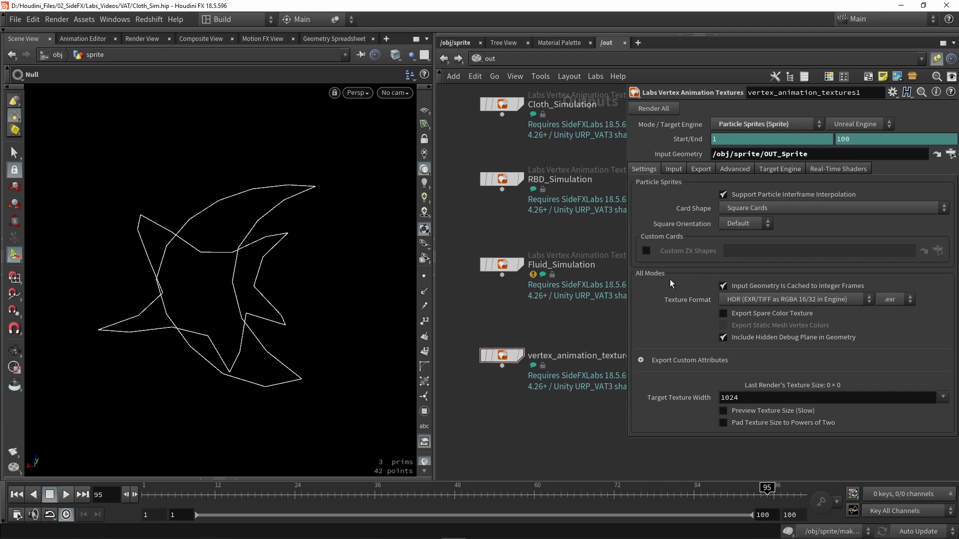
{"action": "left_click", "coordinate": [750, 287]}
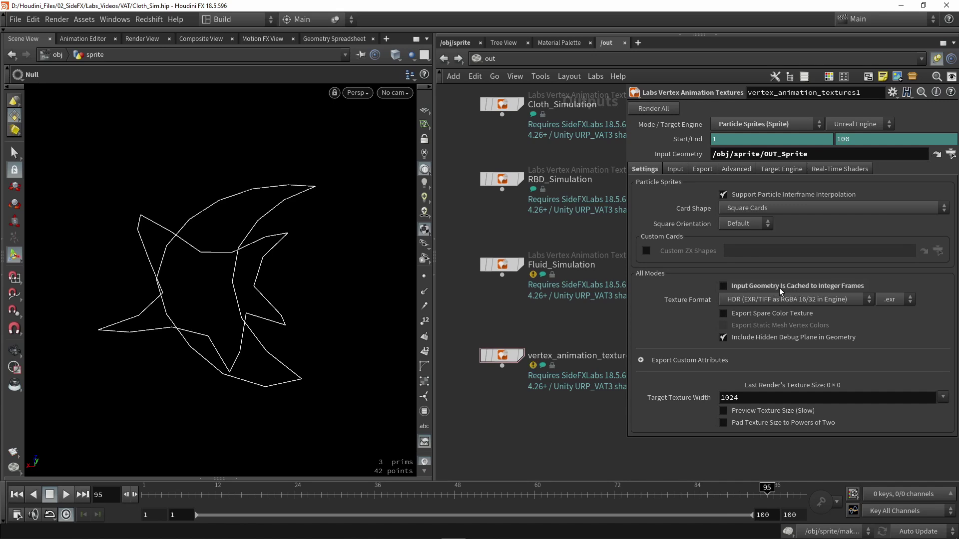
Add a File Cache node to the sprite network and place it beside and below OUT_Sprite
{"action": "left_click", "coordinate": [462, 44]}
{"action": "key", "text": "Tab"}
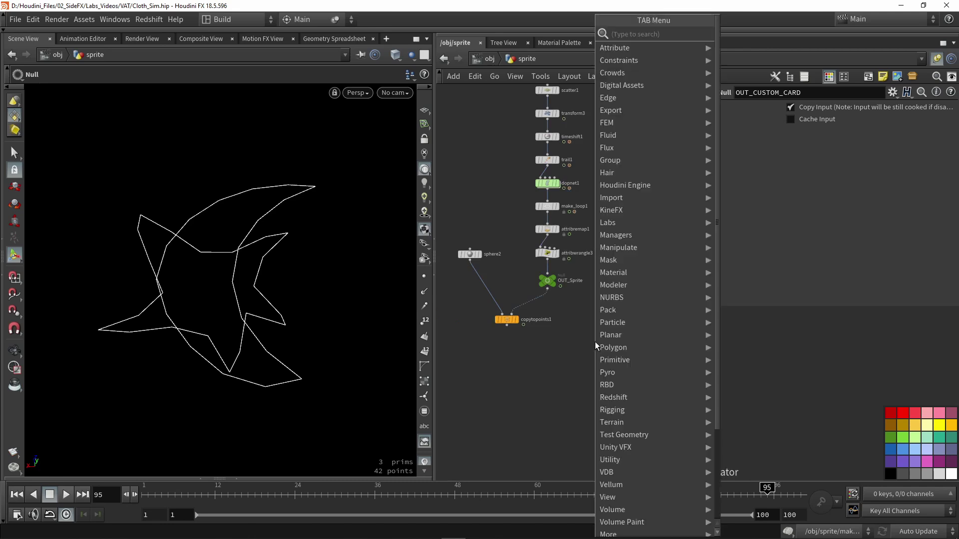
{"action": "type", "text": "cac"}
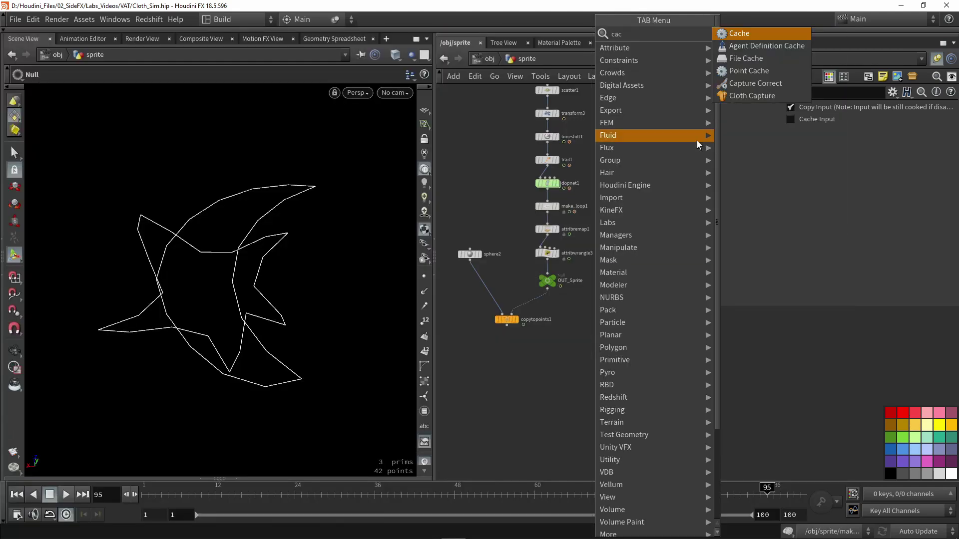
{"action": "left_click", "coordinate": [746, 58]}
{"action": "left_click", "coordinate": [594, 296]}
{"action": "scroll", "coordinate": [595, 299], "scroll_direction": "up", "scroll_amount": 3}
{"action": "left_click_drag", "start_coordinate": [595, 298], "coordinate": [603, 319]}
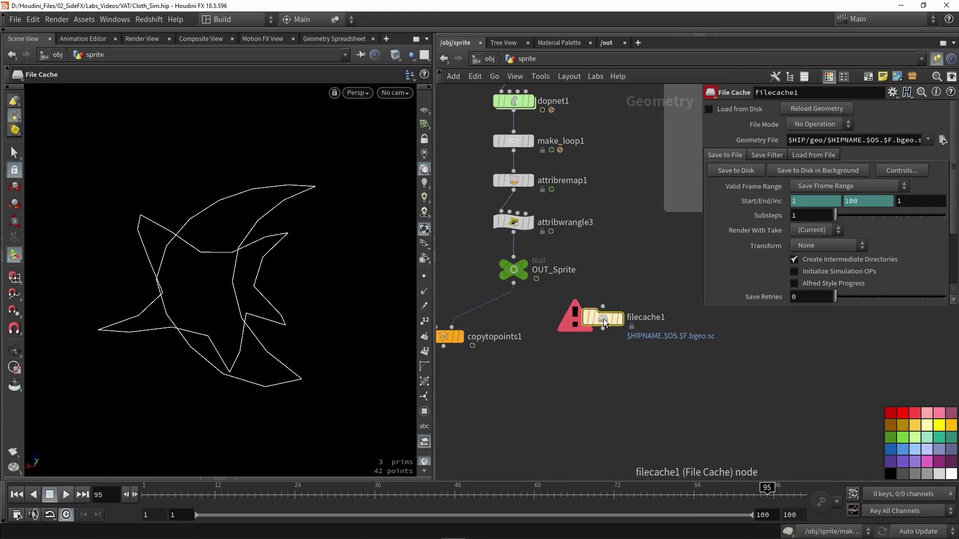
Return to the /out network and review the sprite export node's Texture Format choices and Export Custom Attributes options, keeping HDR
{"action": "left_click", "coordinate": [607, 43]}
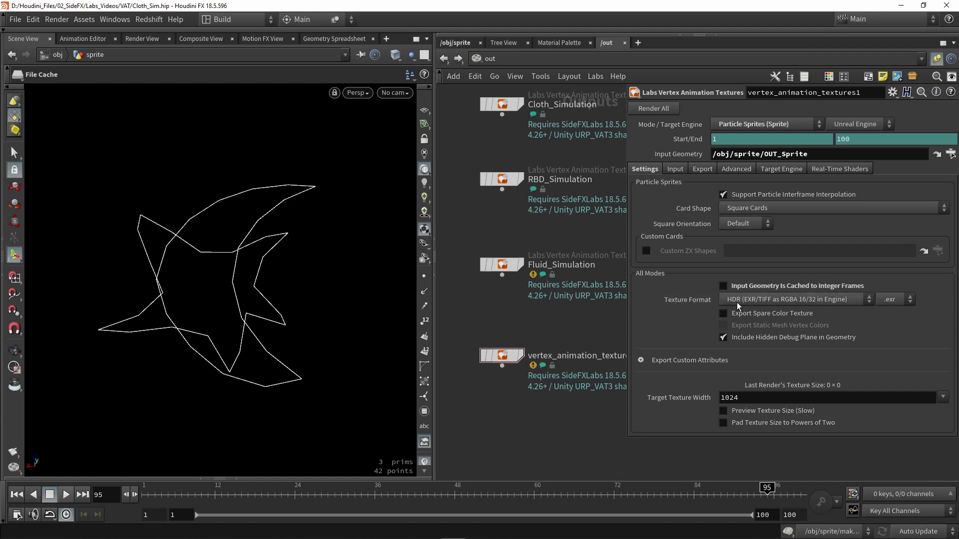
{"action": "left_click", "coordinate": [771, 300]}
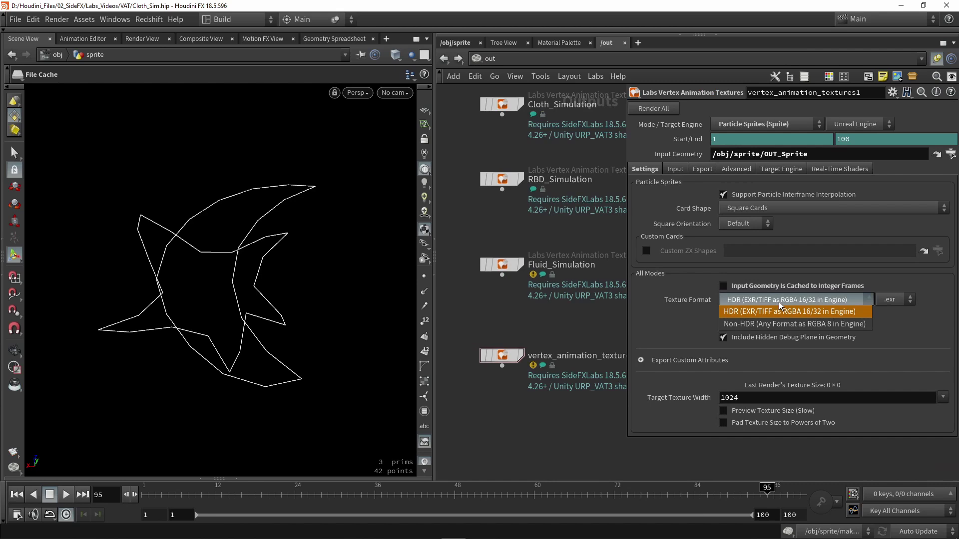
{"action": "left_click", "coordinate": [811, 312]}
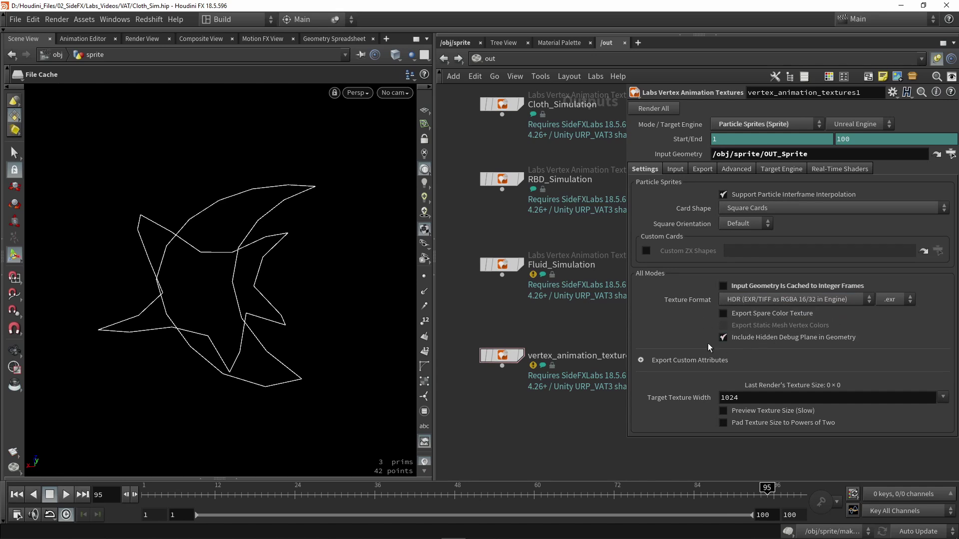
{"action": "left_click", "coordinate": [685, 360]}
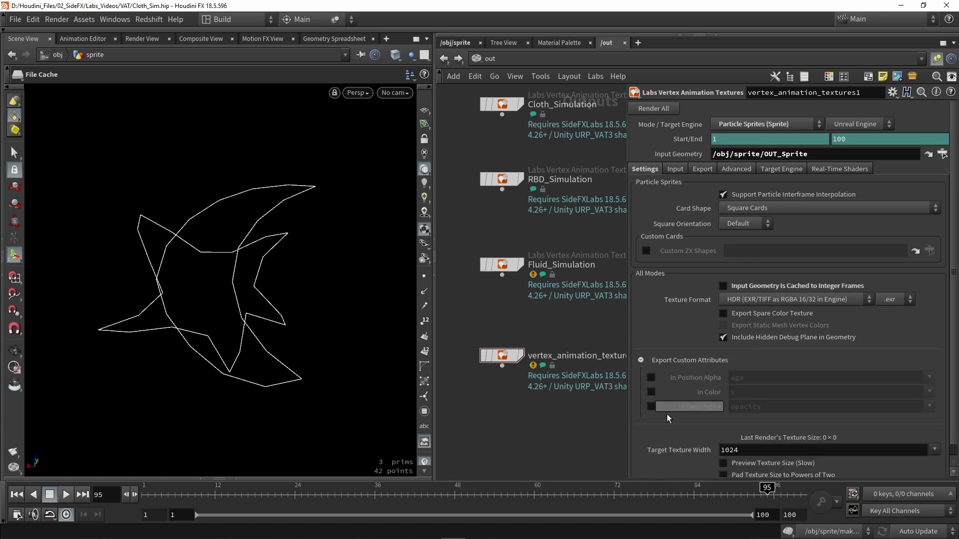
{"action": "left_click", "coordinate": [675, 362]}
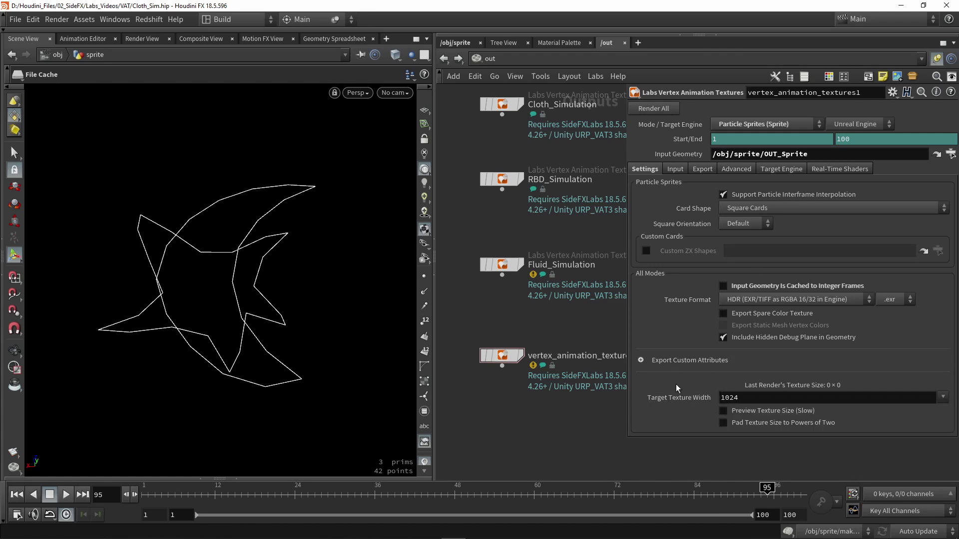
Review the sprite mode's input attribute requirements and examine the OUT_Sprite particles from farther out, returning to the /out network
{"action": "left_click", "coordinate": [675, 168]}
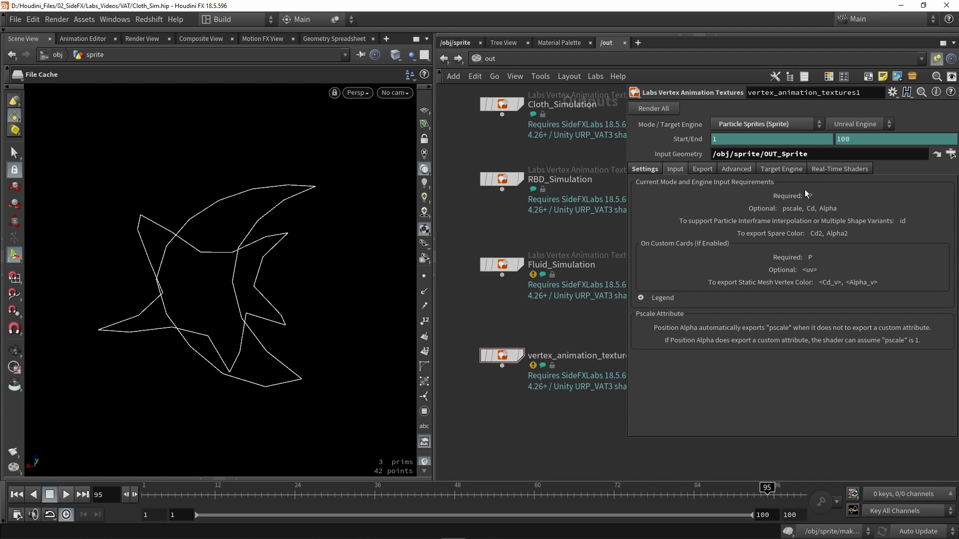
{"action": "left_click", "coordinate": [450, 43]}
{"action": "left_click", "coordinate": [514, 272]}
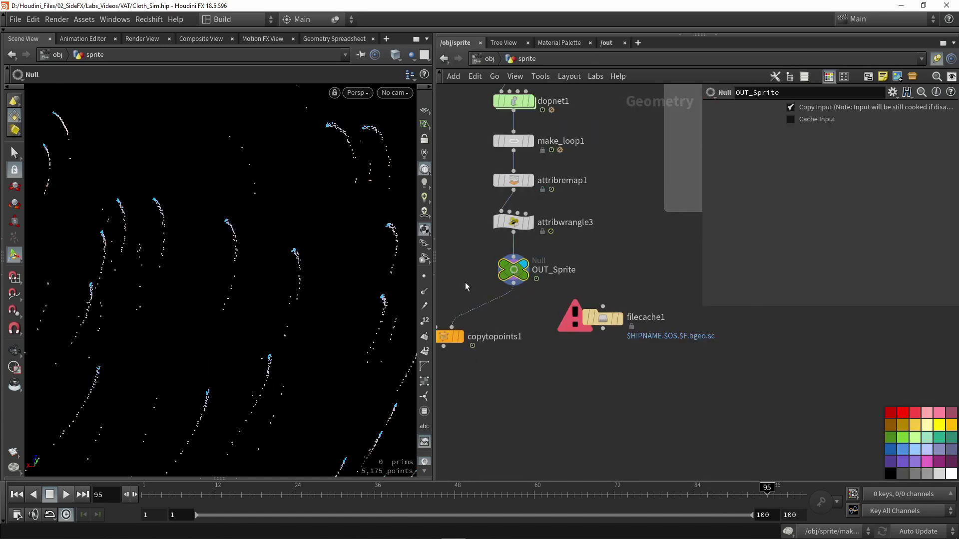
{"action": "scroll", "coordinate": [315, 290], "scroll_direction": "down", "scroll_amount": 5}
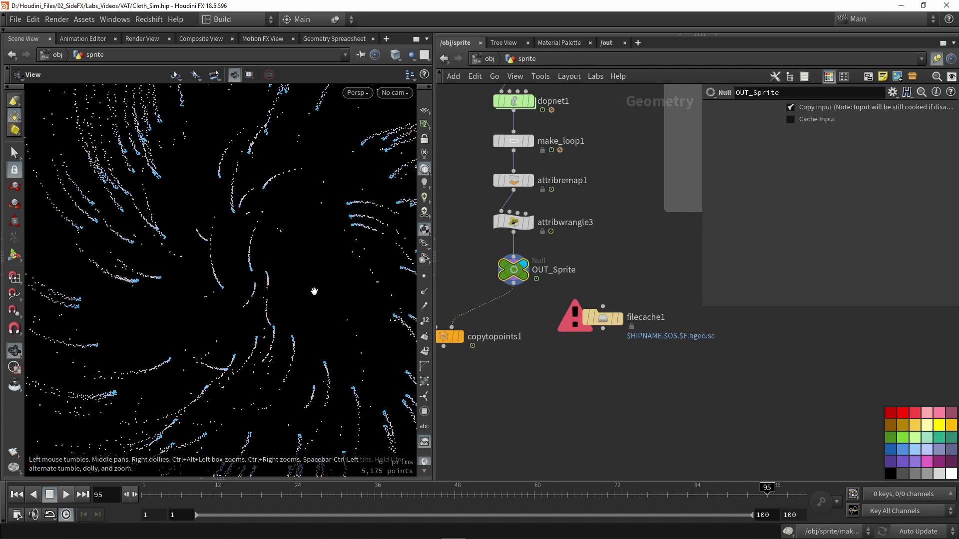
{"action": "left_click", "coordinate": [606, 43]}
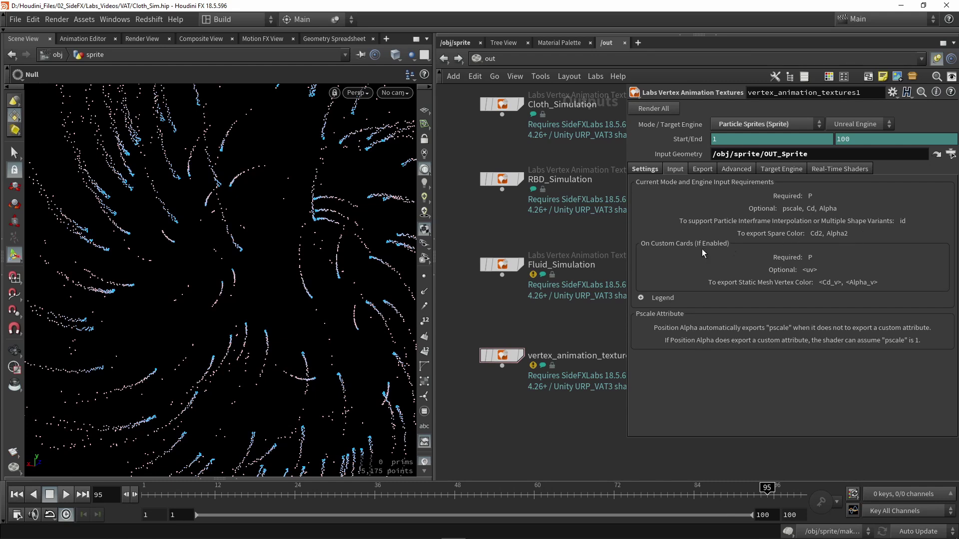
Set the sprite export node's Export Path to $HIP/export/Tutorial_Sprite
{"action": "left_click", "coordinate": [703, 169]}
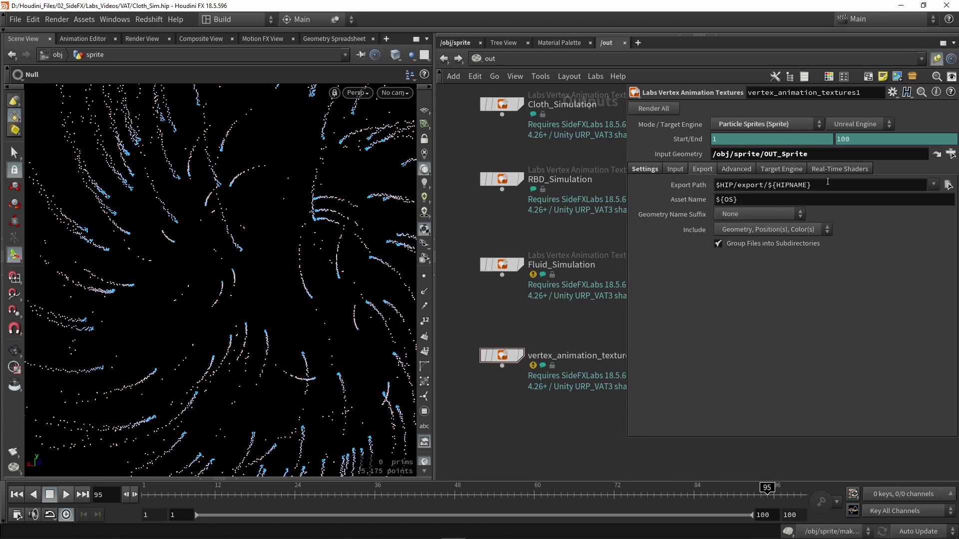
{"action": "left_click_drag", "start_coordinate": [844, 185], "coordinate": [767, 185]}
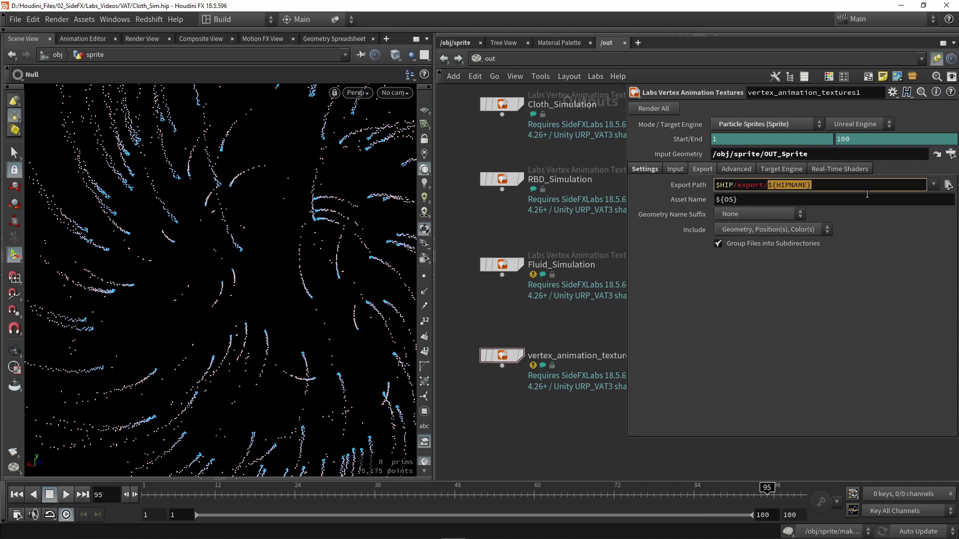
{"action": "type", "text": "Tut"}
{"action": "type", "text": "orial"}
{"action": "type", "text": "_Sprite"}
{"action": "key", "text": "Return"}
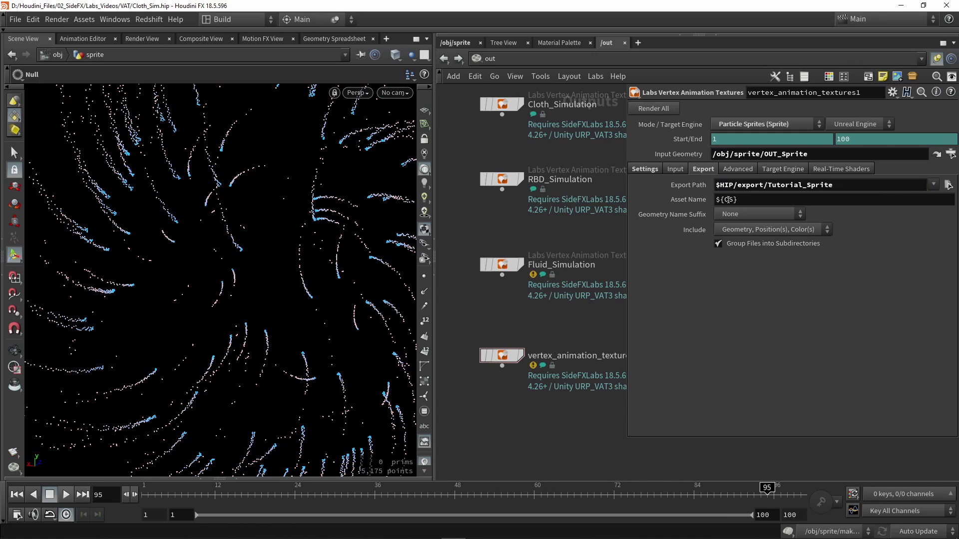
Rename the sprite vertex animation textures node to Sprite_Simulation
{"action": "middle_click_drag", "start_coordinate": [587, 343], "coordinate": [560, 337]}
{"action": "double_click", "coordinate": [542, 337]}
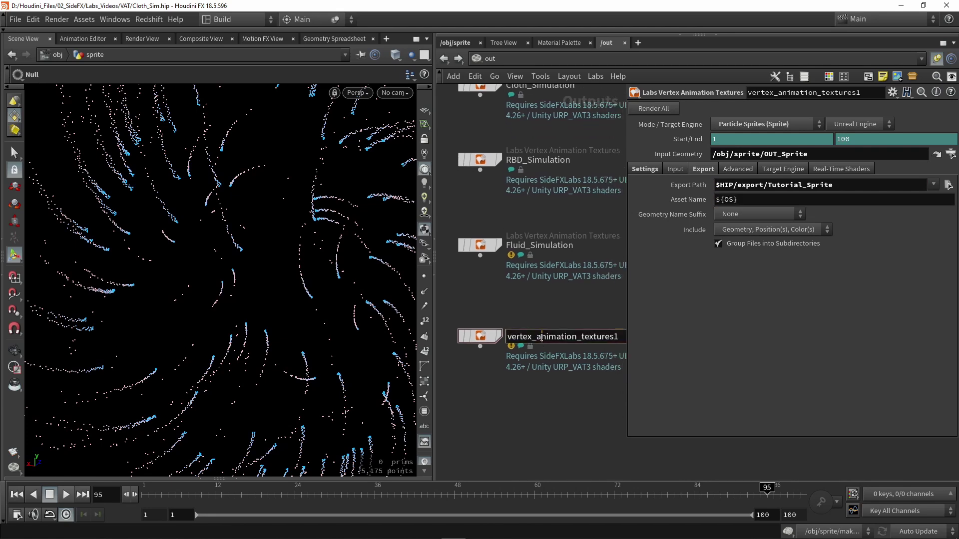
{"action": "type", "text": "S"}
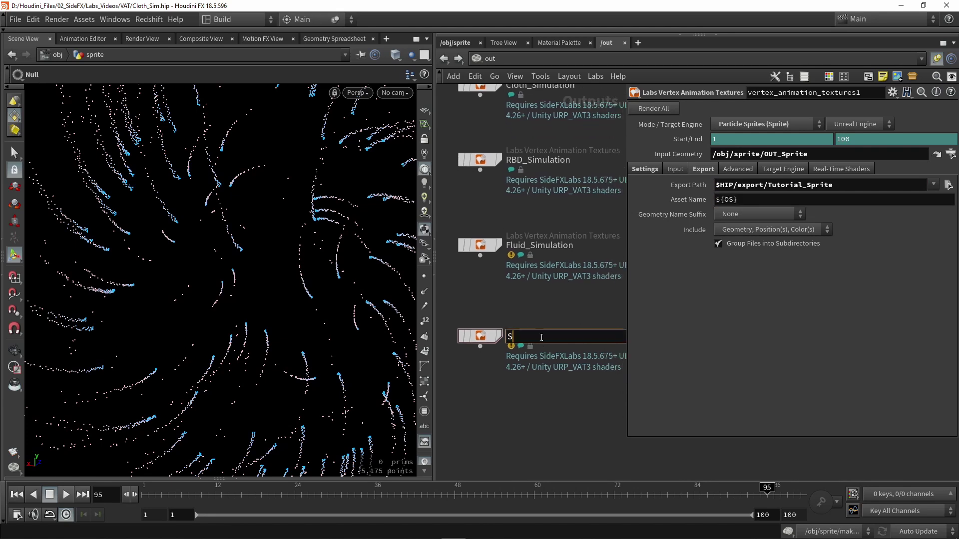
{"action": "type", "text": "prite_Simulation"}
{"action": "key", "text": "Return"}
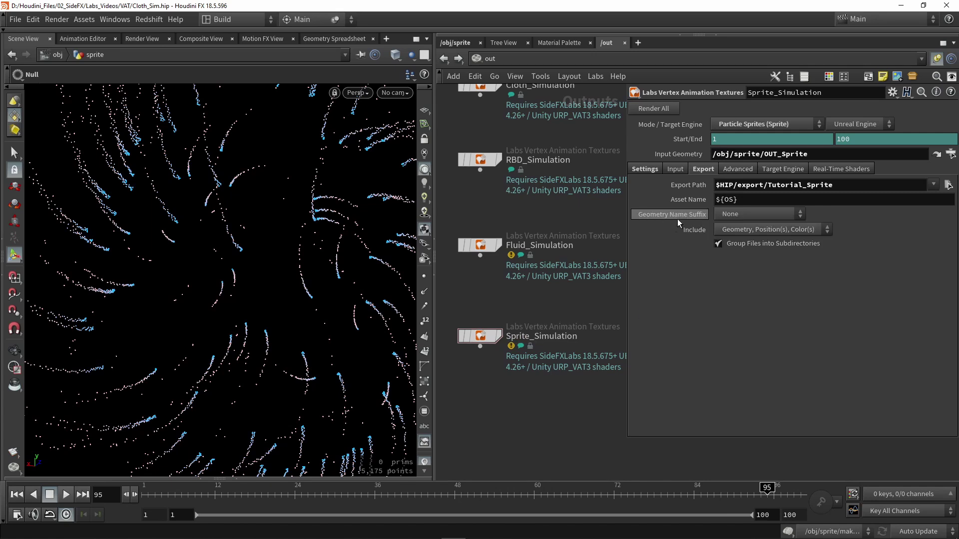
Review the Geometry Name Suffix and Include choices, the advanced, target engine and real-time shader options, and the main settings again
{"action": "left_click", "coordinate": [745, 215]}
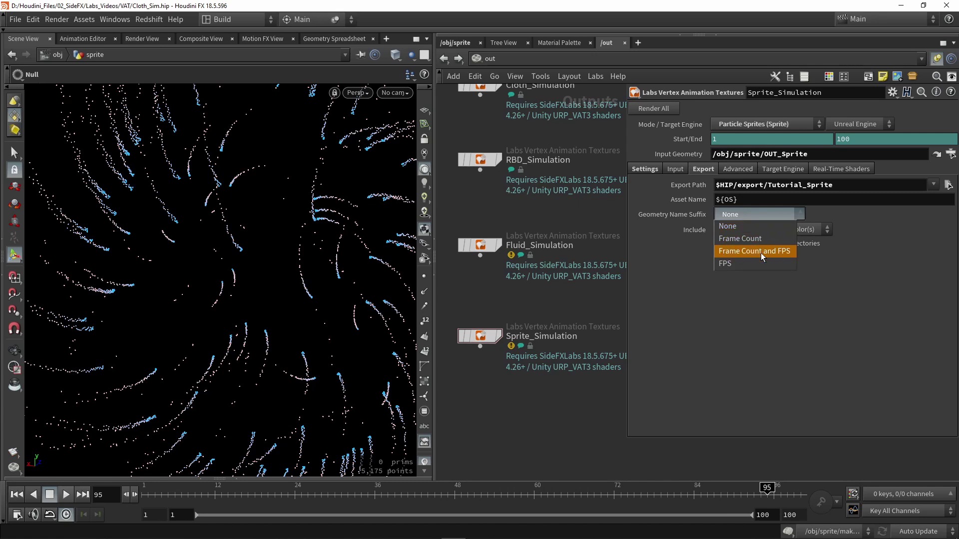
{"action": "left_click", "coordinate": [830, 311]}
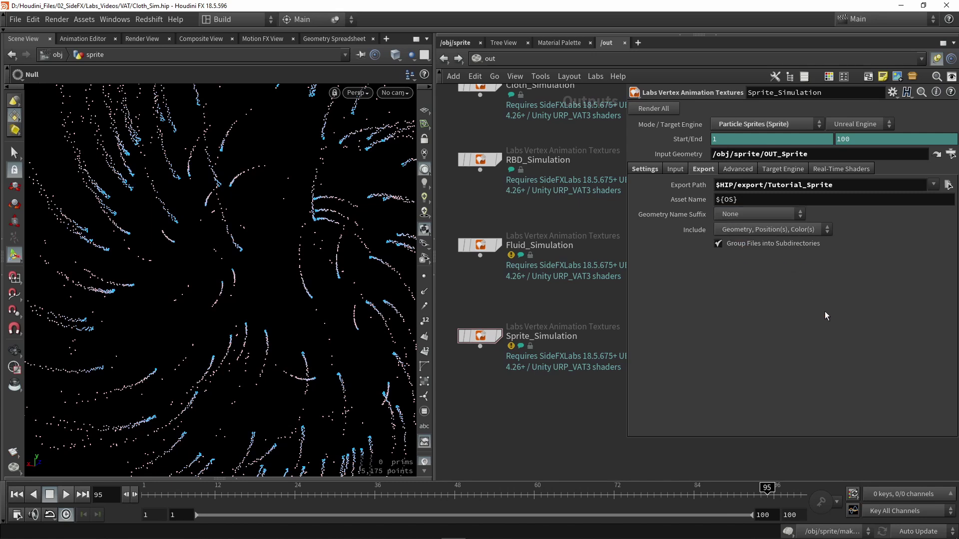
{"action": "left_click", "coordinate": [821, 230]}
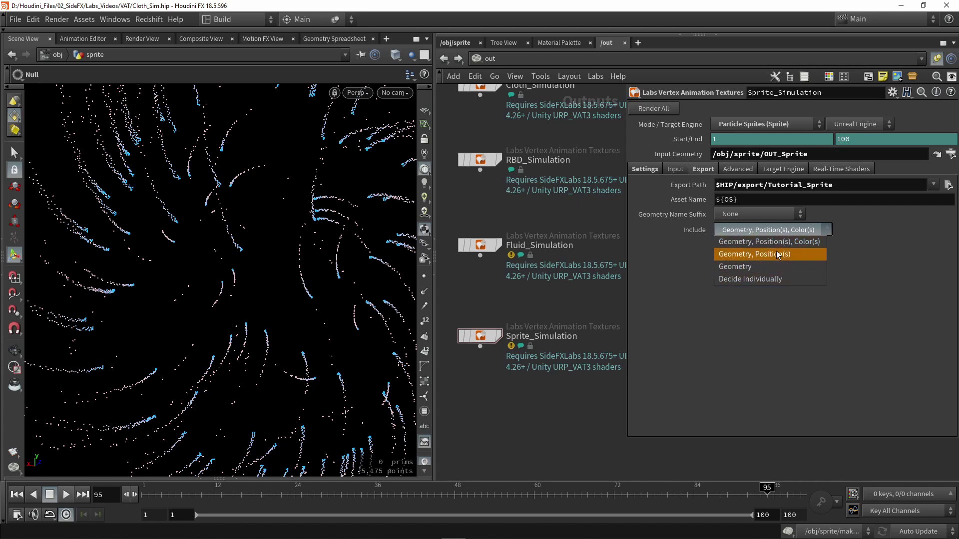
{"action": "left_click", "coordinate": [747, 348]}
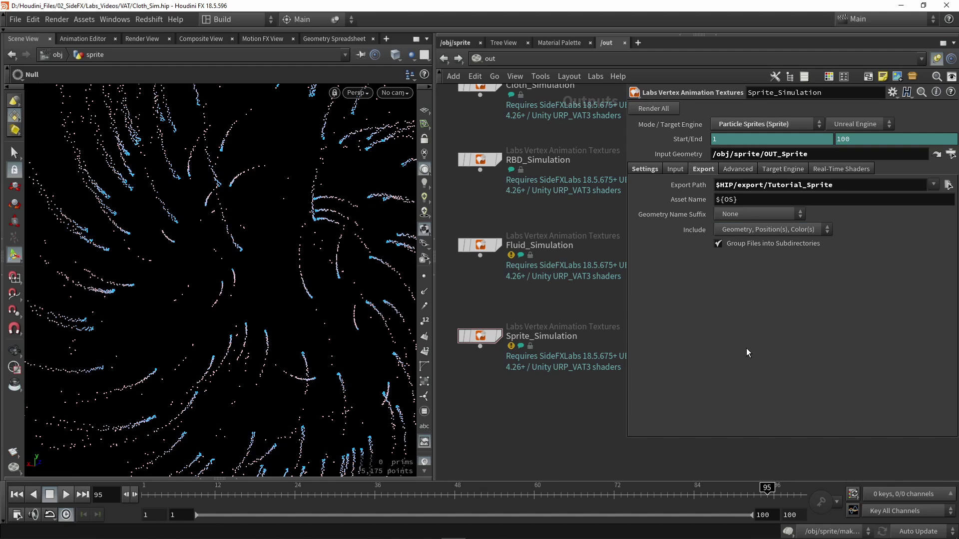
{"action": "left_click", "coordinate": [733, 169]}
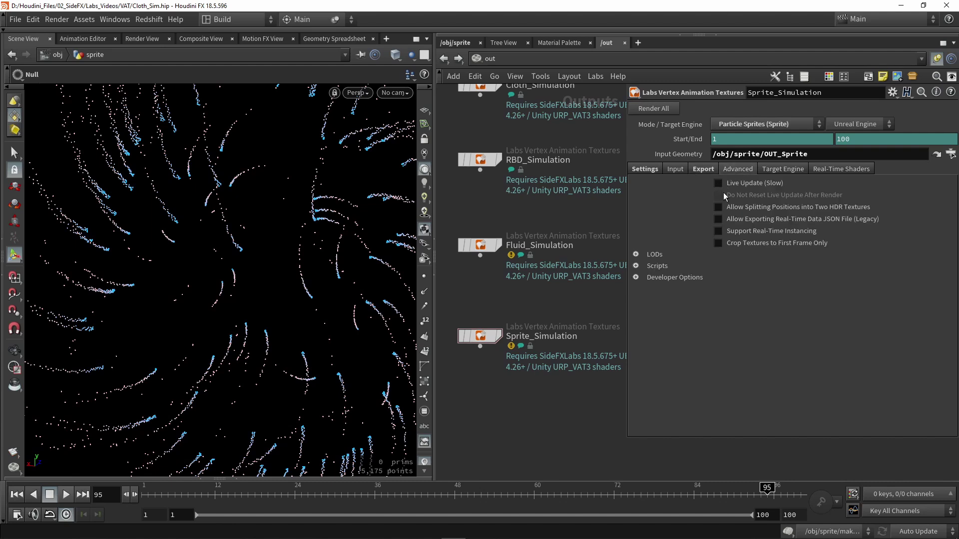
{"action": "left_click", "coordinate": [776, 170]}
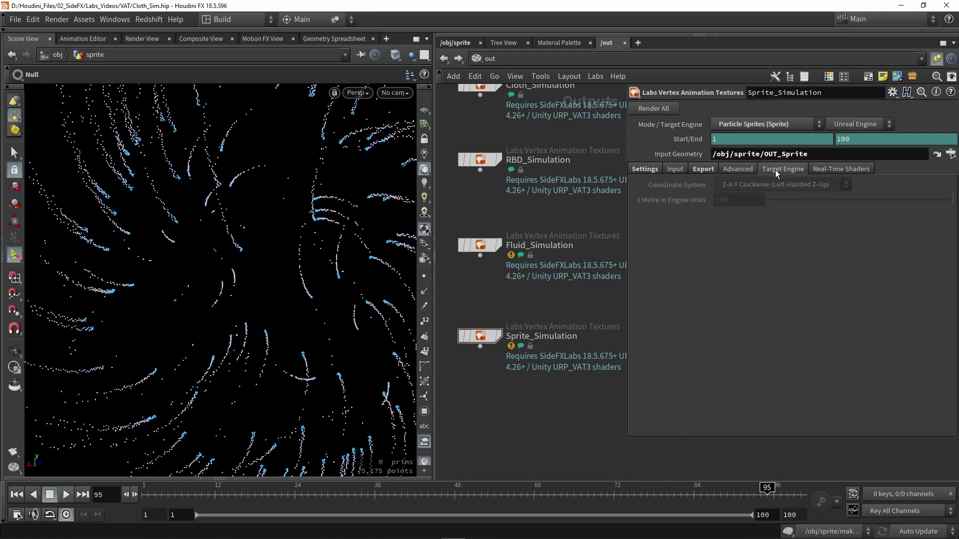
{"action": "left_click", "coordinate": [821, 171]}
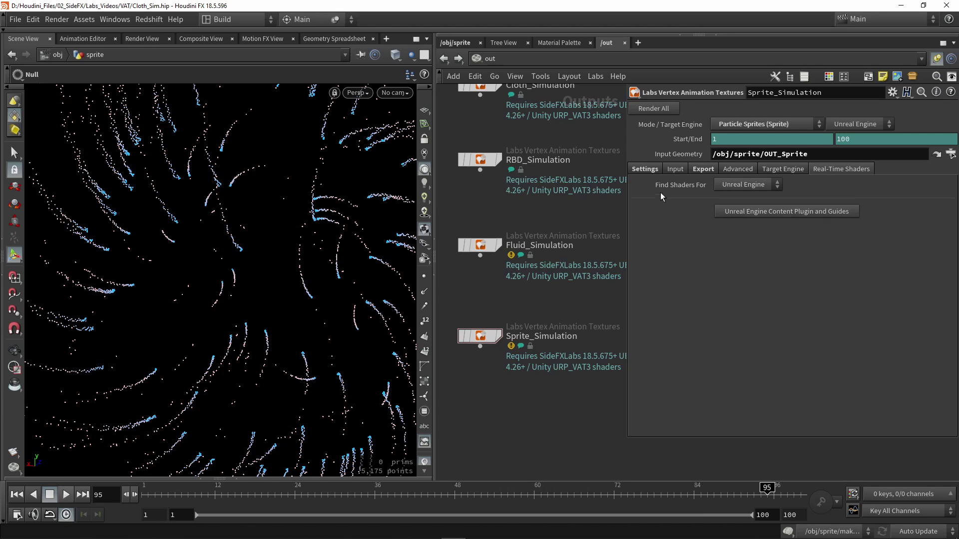
{"action": "left_click", "coordinate": [648, 170]}
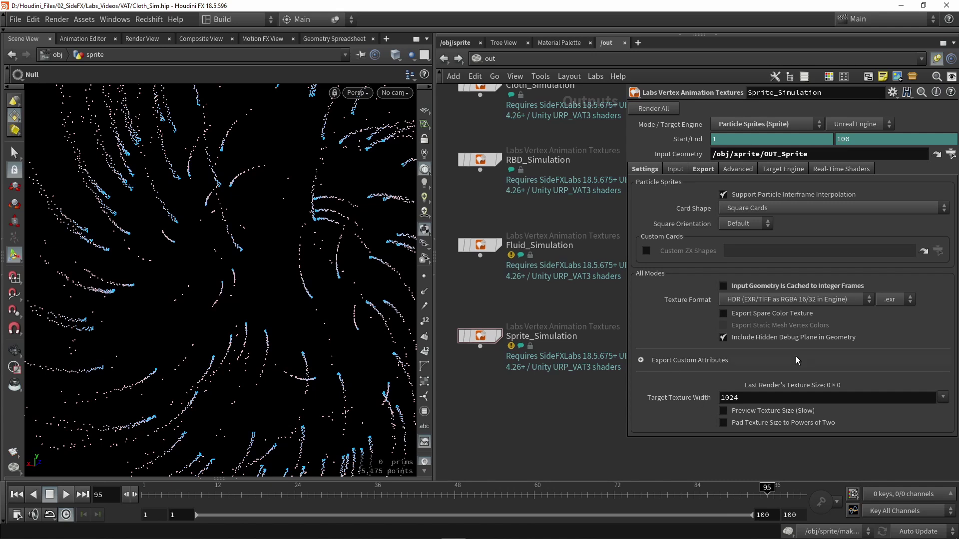
Render all outputs of Sprite_Simulation and inspect the geo and tex folders inside the exported Tutorial_Sprite folder
{"action": "left_click", "coordinate": [656, 110]}
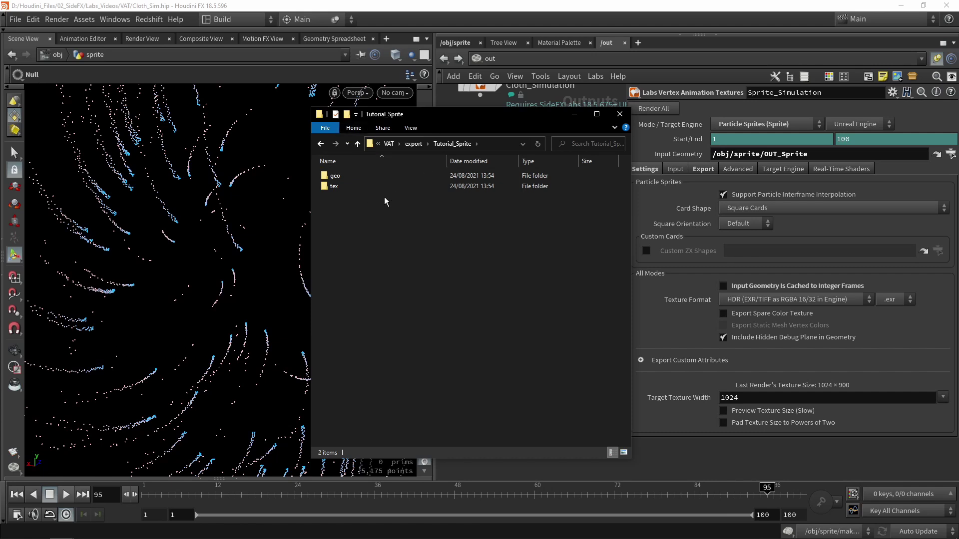
{"action": "double_click", "coordinate": [350, 174]}
{"action": "left_click", "coordinate": [321, 145]}
{"action": "double_click", "coordinate": [363, 188]}
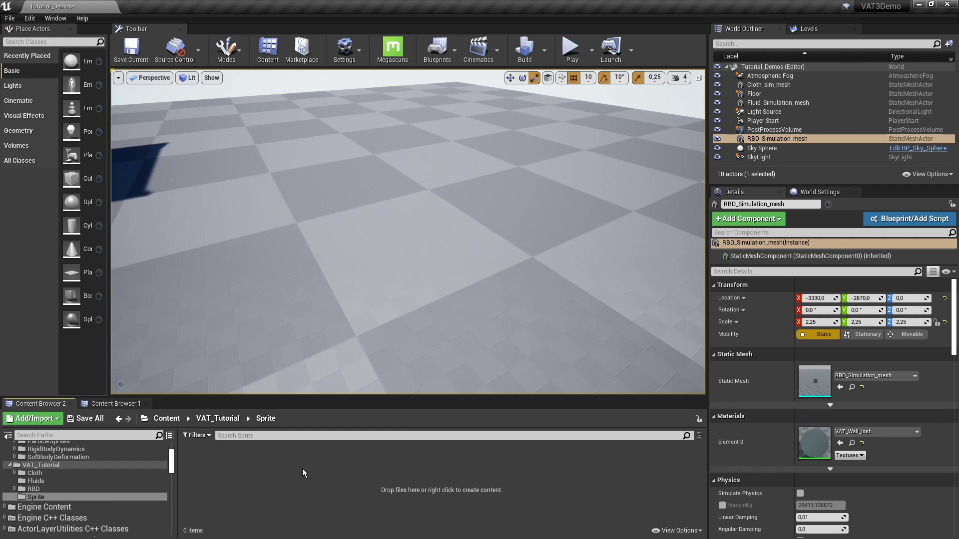
Bring the exported geo and tex folders from Tutorial_Sprite into Unreal Engine's VAT_Tutorial/Sprite content folder to start their import
{"action": "key", "text": "alt+Tab"}
{"action": "left_click", "coordinate": [381, 177]}
{"action": "left_click", "coordinate": [409, 168], "text": "shift"}
{"action": "left_click_drag", "start_coordinate": [415, 179], "coordinate": [256, 464]}
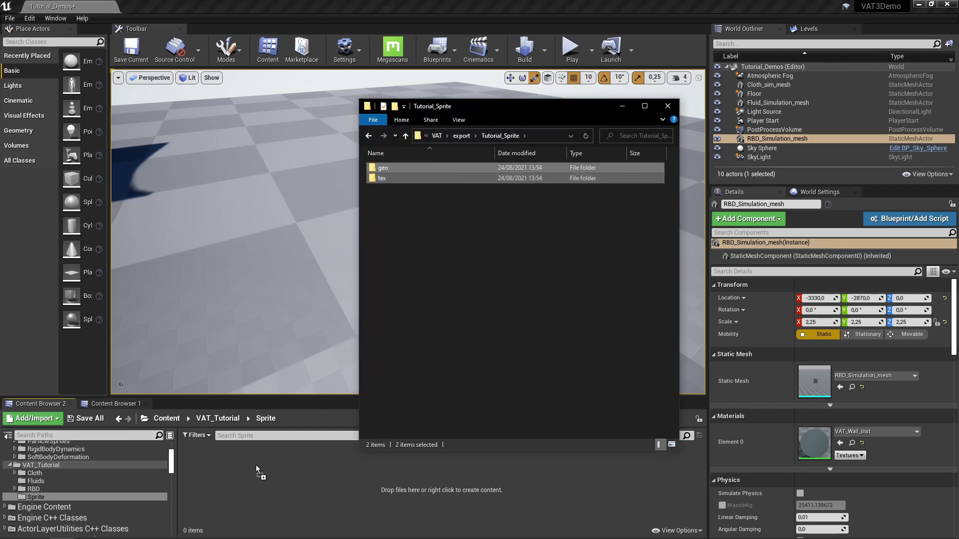
{"action": "left_click", "coordinate": [397, 469]}
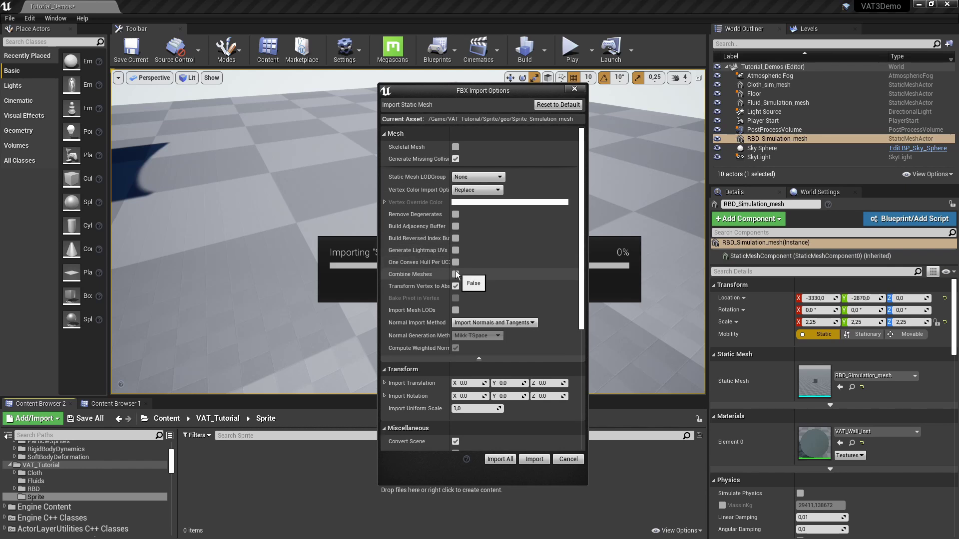
Review the FBX import options for Sprite_Simulation_mesh and import it with these settings
{"action": "mouse_move", "coordinate": [450, 296]}
{"action": "left_mouse_down"}
{"action": "mouse_move", "coordinate": [481, 300]}
{"action": "mouse_move", "coordinate": [459, 301]}
{"action": "left_mouse_up"}
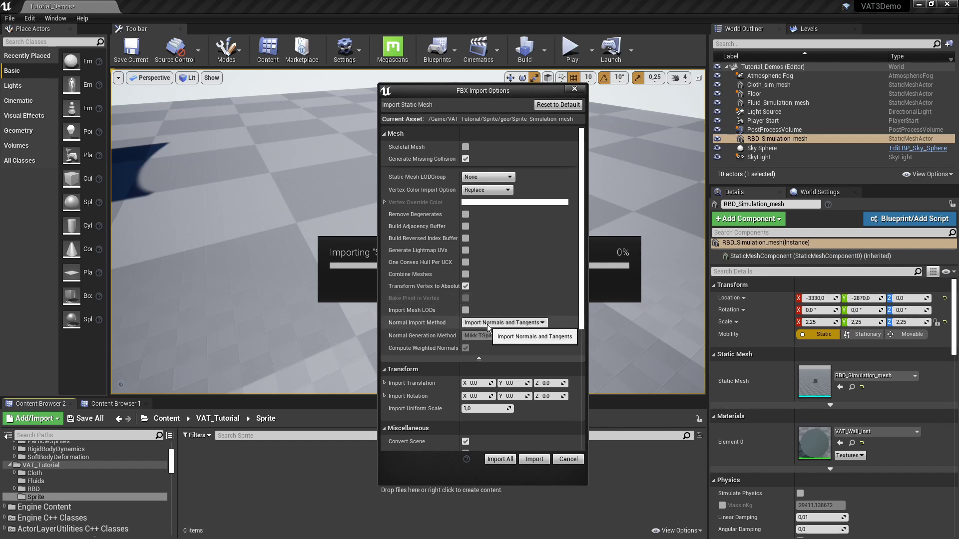
{"action": "scroll", "coordinate": [515, 315], "scroll_direction": "down", "scroll_amount": 5}
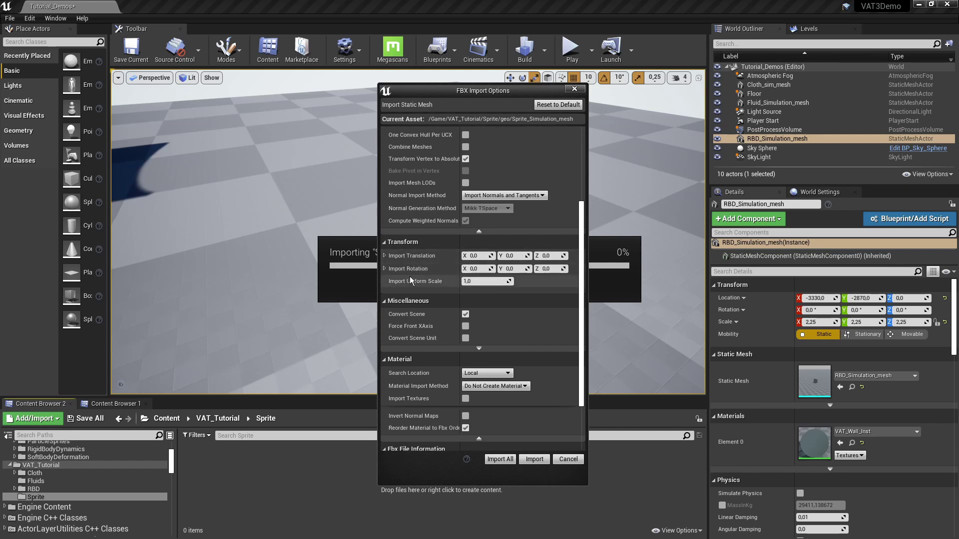
{"action": "scroll", "coordinate": [409, 277], "scroll_direction": "down", "scroll_amount": 1}
{"action": "scroll", "coordinate": [477, 284], "scroll_direction": "down", "scroll_amount": 1}
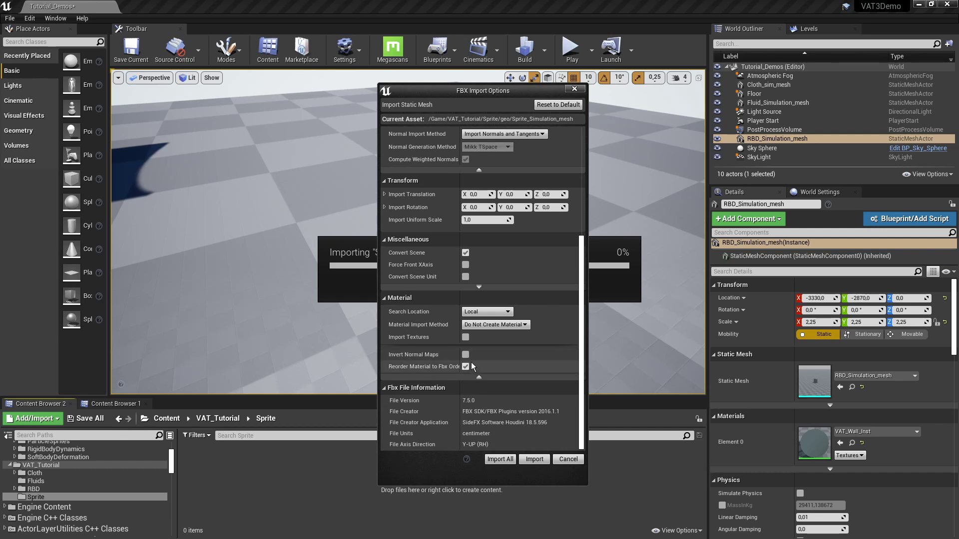
{"action": "scroll", "coordinate": [420, 344], "scroll_direction": "up", "scroll_amount": 4}
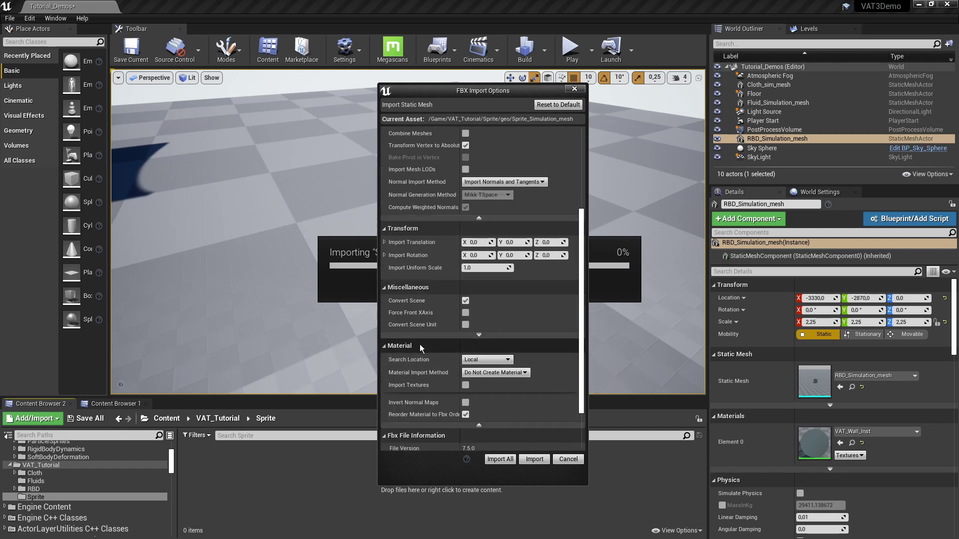
{"action": "scroll", "coordinate": [420, 349], "scroll_direction": "up", "scroll_amount": 2}
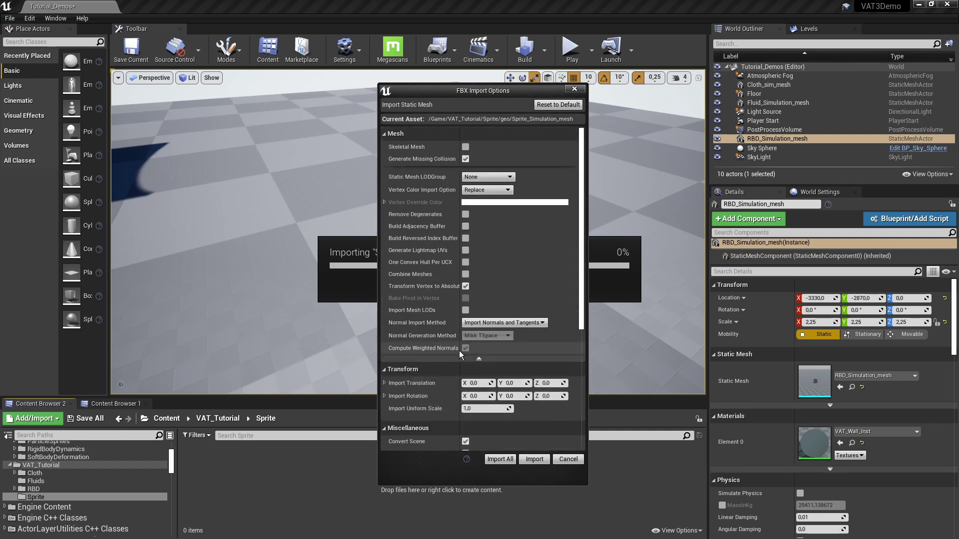
{"action": "left_click", "coordinate": [532, 459]}
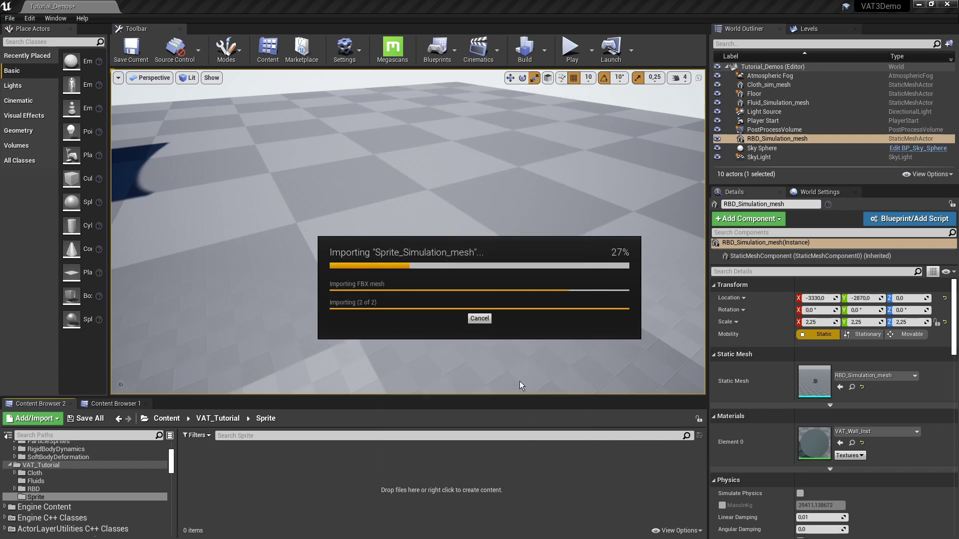
{"action": "left_click", "coordinate": [350, 480]}
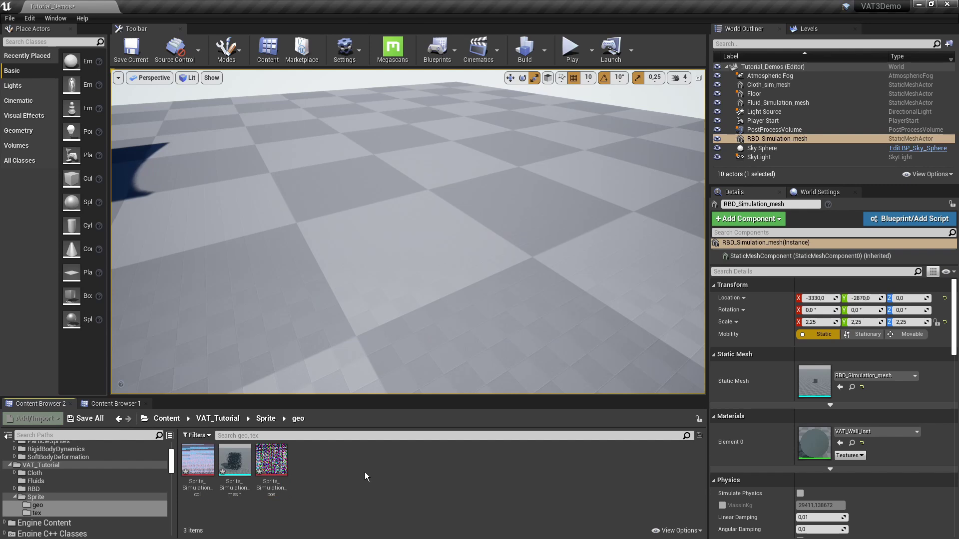
Run Side FX Set VAT HDR Textures on the Sprite_Simulation_col and Sprite_Simulation_pos textures and check the pos texture's settings
{"action": "left_click", "coordinate": [272, 459]}
{"action": "left_click", "coordinate": [198, 459], "text": "ctrl"}
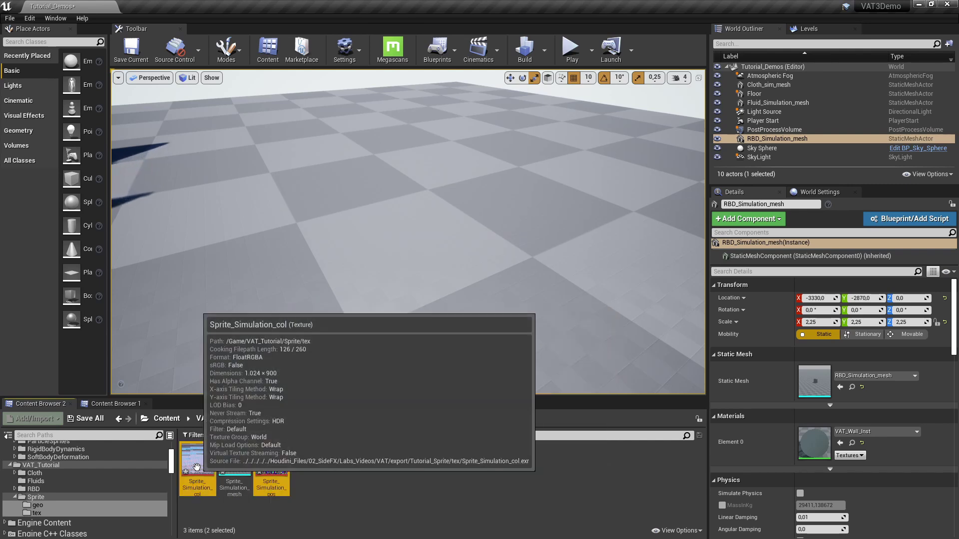
{"action": "right_click", "coordinate": [280, 465]}
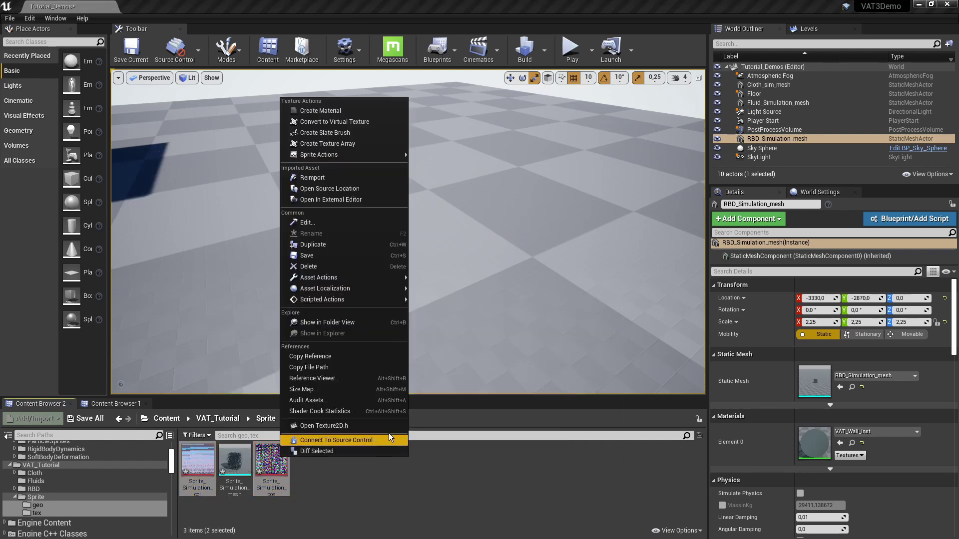
{"action": "mouse_move", "coordinate": [325, 300]}
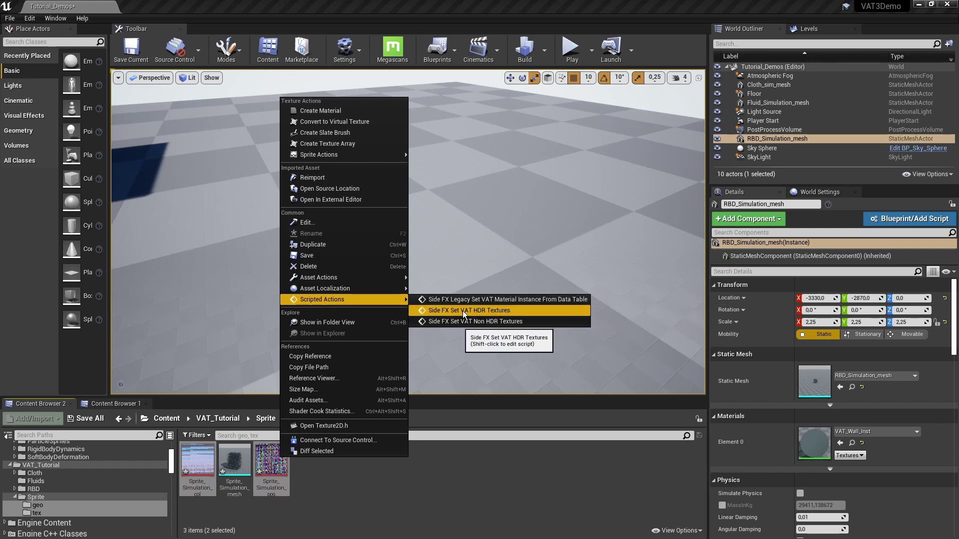
{"action": "left_click", "coordinate": [482, 311]}
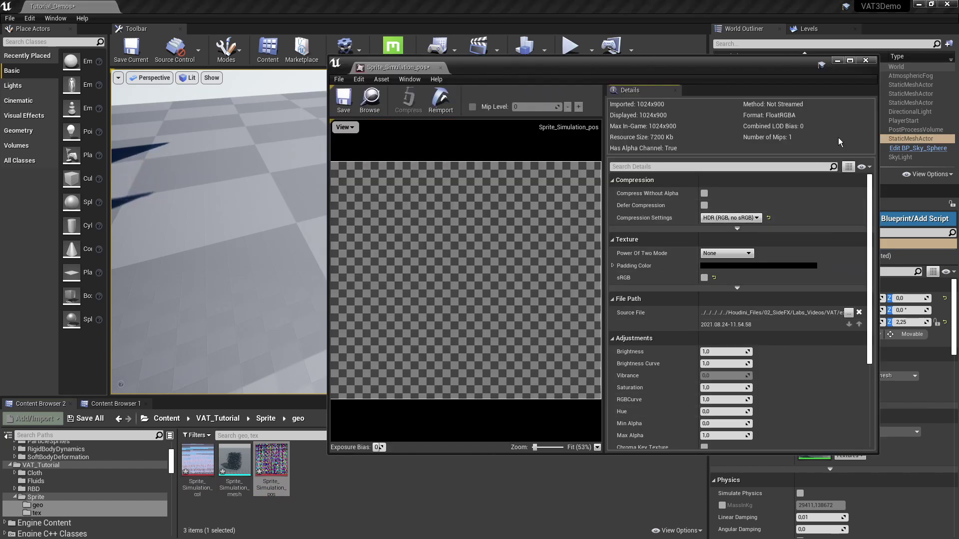
{"action": "left_click", "coordinate": [866, 61]}
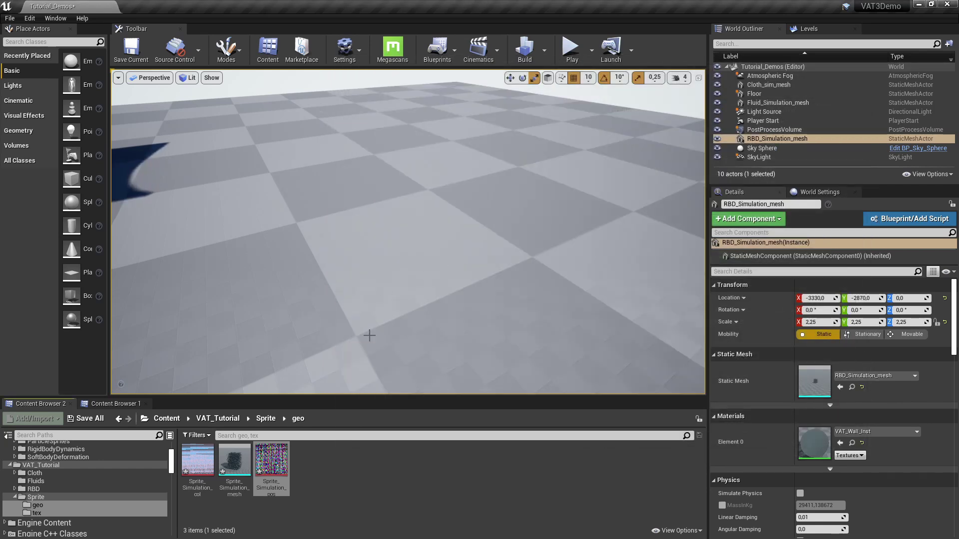
Place Sprite_Simulation_mesh from the geo folder in the level and move it to about X -2120, Y 2150, Z 1200
{"action": "left_click", "coordinate": [28, 498]}
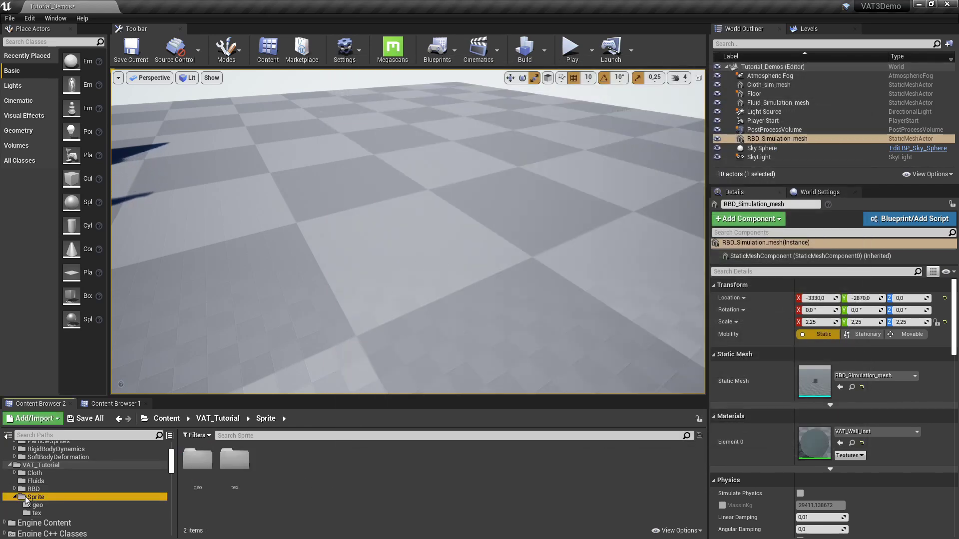
{"action": "double_click", "coordinate": [206, 471]}
{"action": "left_click_drag", "start_coordinate": [197, 460], "coordinate": [459, 262]}
{"action": "key", "text": "f"}
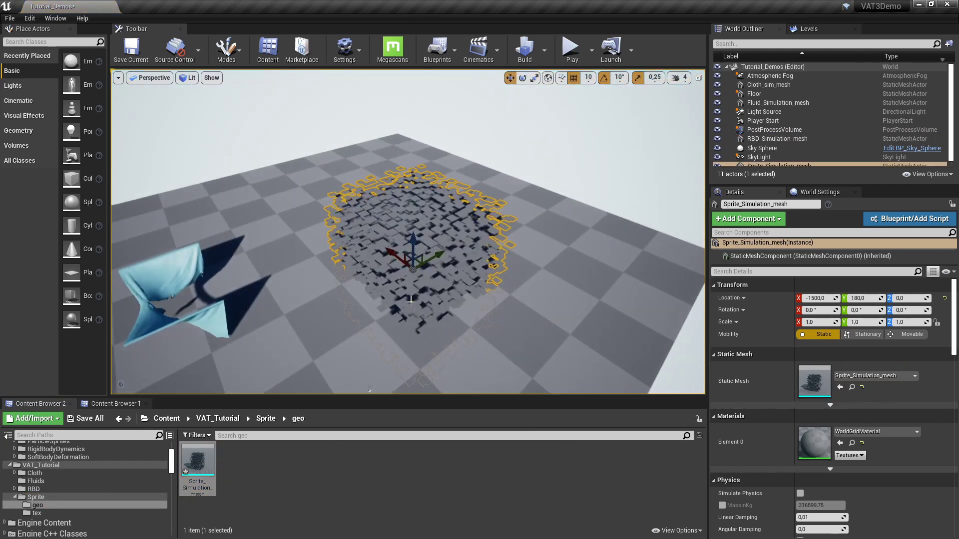
{"action": "left_click_drag", "start_coordinate": [417, 263], "coordinate": [482, 285]}
{"action": "right_click_drag", "start_coordinate": [553, 200], "coordinate": [553, 200]}
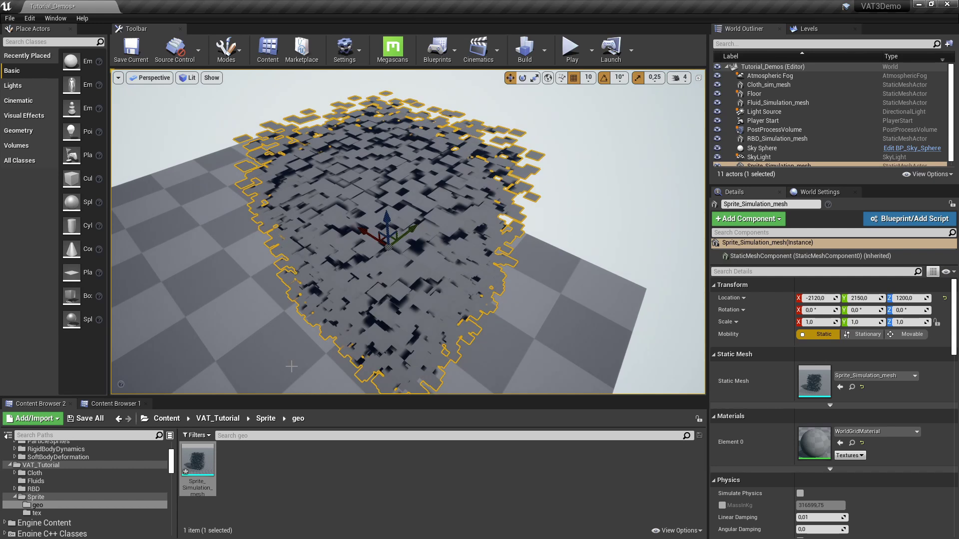
Create a material named VAT_Sprites in the Sprite folder and open it for editing
{"action": "left_click", "coordinate": [270, 424]}
{"action": "right_click", "coordinate": [291, 466]}
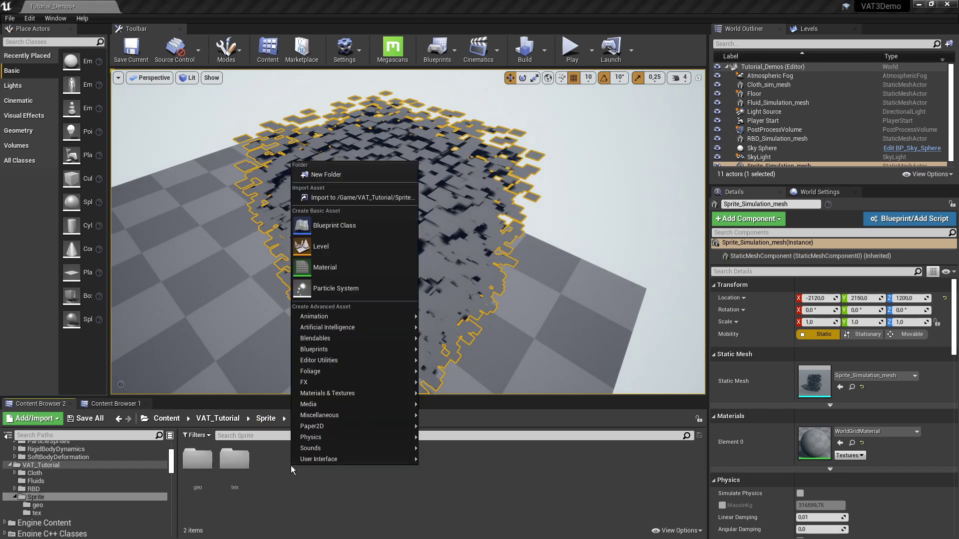
{"action": "left_click", "coordinate": [322, 266]}
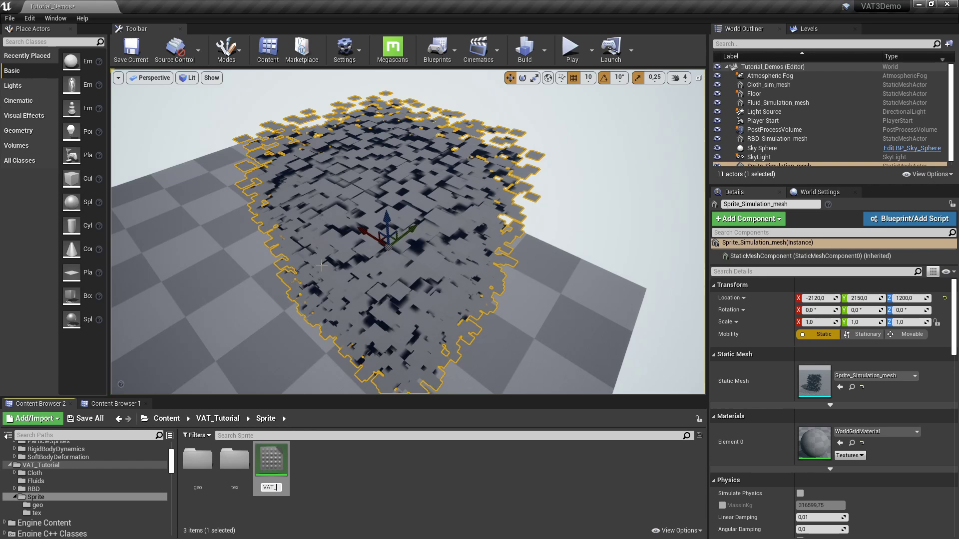
{"action": "type", "text": "VAT_Sprites"}
{"action": "key", "text": "Return"}
{"action": "double_click", "coordinate": [272, 459]}
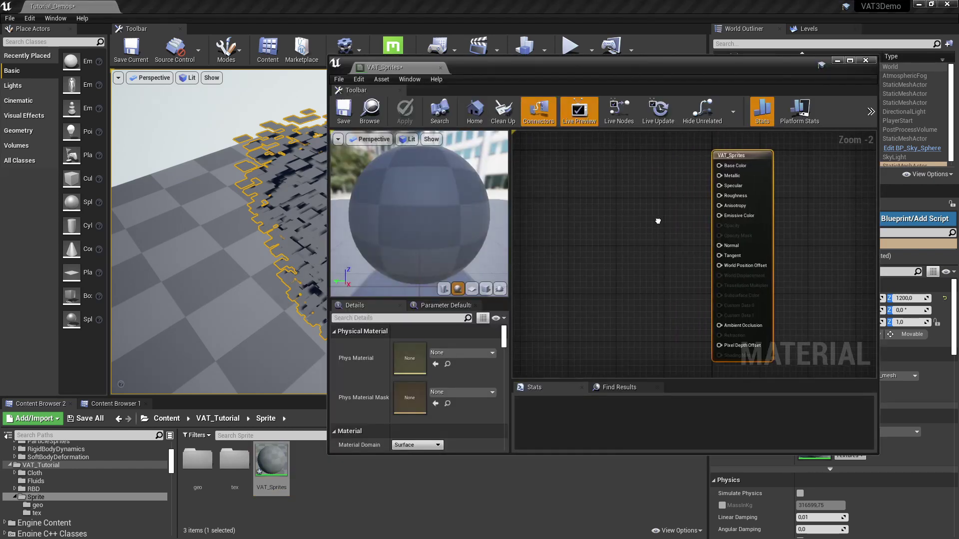
Add the MF_VAT_ParticleSprites function to the graph, place it before the VAT_Sprites result node, and maximize the material editor
{"action": "right_click", "coordinate": [644, 222]}
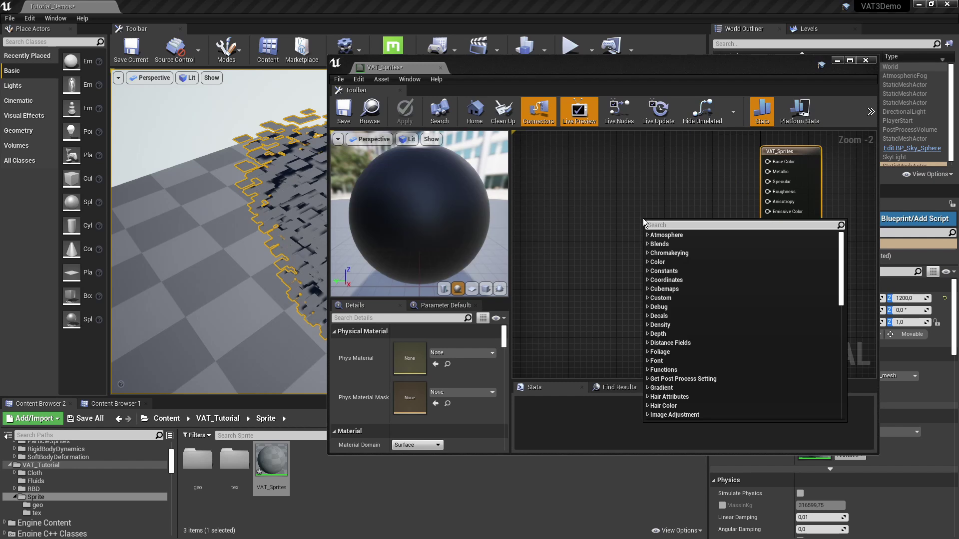
{"action": "type", "text": "side"}
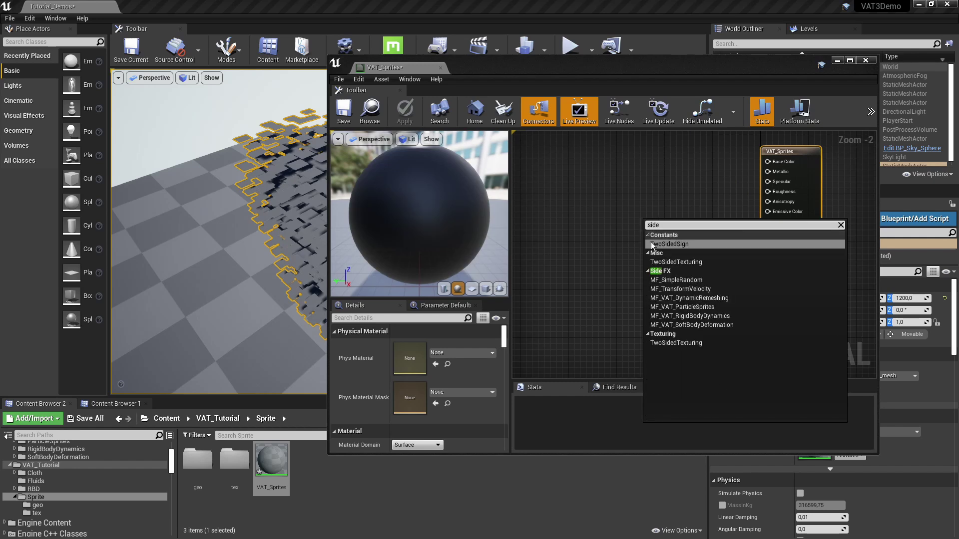
{"action": "left_click", "coordinate": [675, 307]}
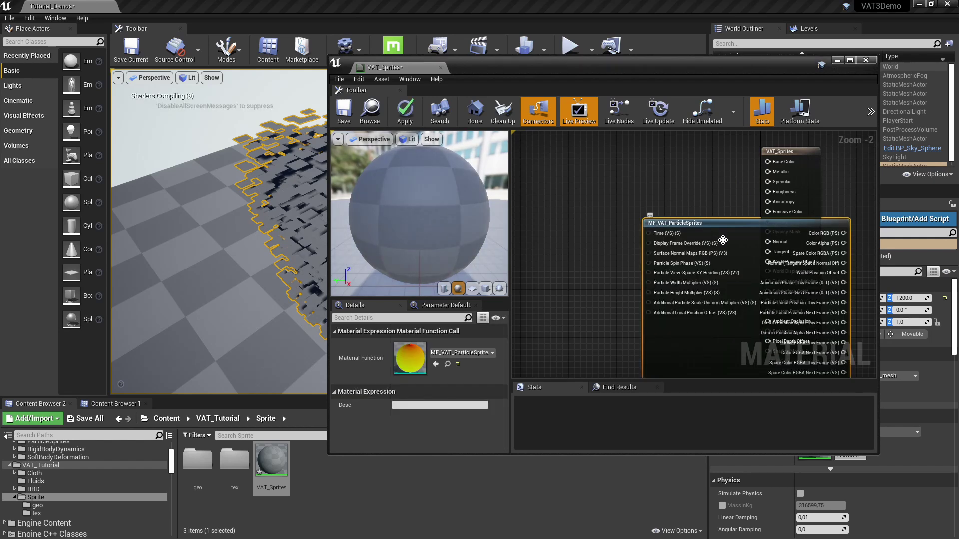
{"action": "scroll", "coordinate": [722, 240], "scroll_direction": "down", "scroll_amount": 2}
{"action": "left_click_drag", "start_coordinate": [723, 241], "coordinate": [626, 190]}
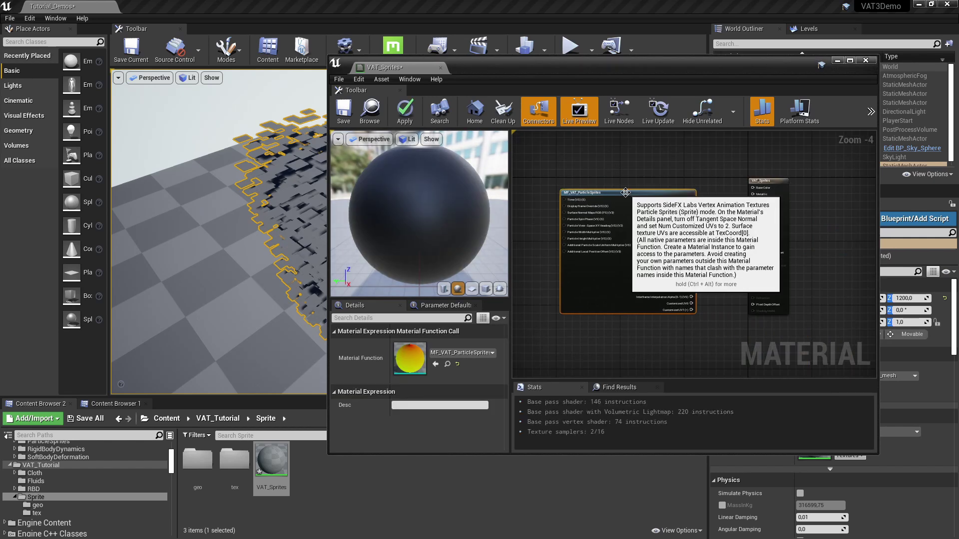
{"action": "left_click", "coordinate": [849, 60]}
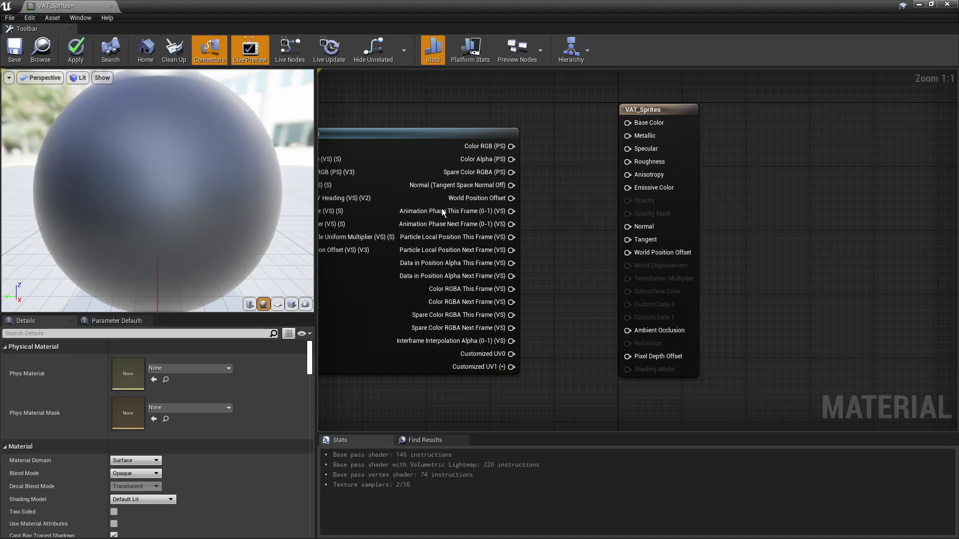
Connect the function's Normal and World Position Offset outputs to the matching inputs of the VAT_Sprites node
{"action": "left_click_drag", "start_coordinate": [427, 192], "coordinate": [583, 192]}
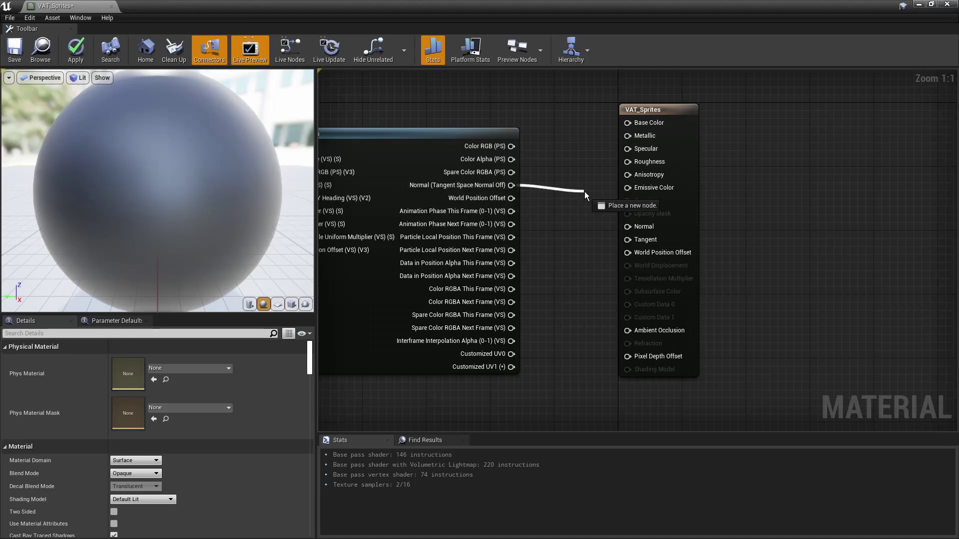
{"action": "left_click_drag", "start_coordinate": [631, 227], "coordinate": [625, 253]}
{"action": "right_click_drag", "start_coordinate": [616, 262], "coordinate": [666, 240]}
Turn off Tangent Space Normal for the VAT_Sprites material
{"action": "mouse_move", "coordinate": [483, 166]}
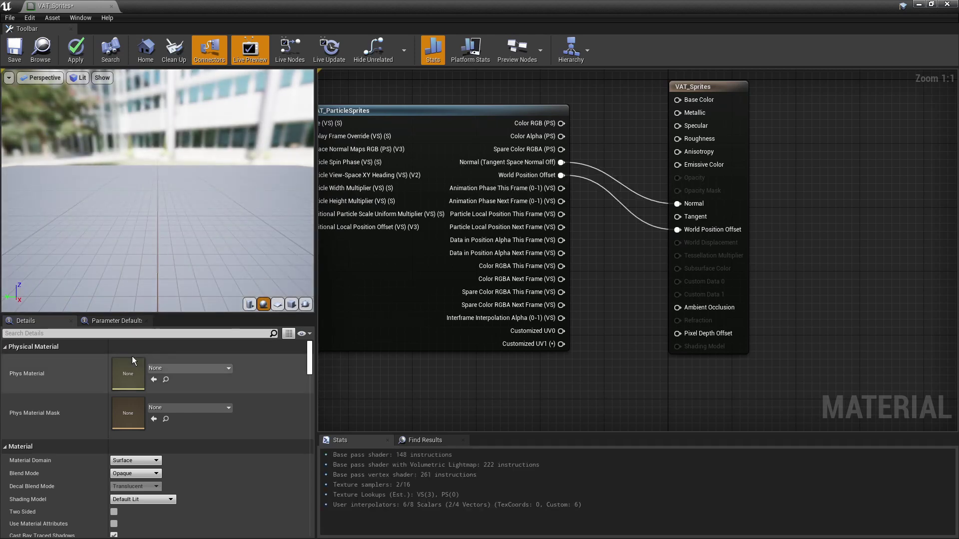
{"action": "left_click", "coordinate": [716, 89]}
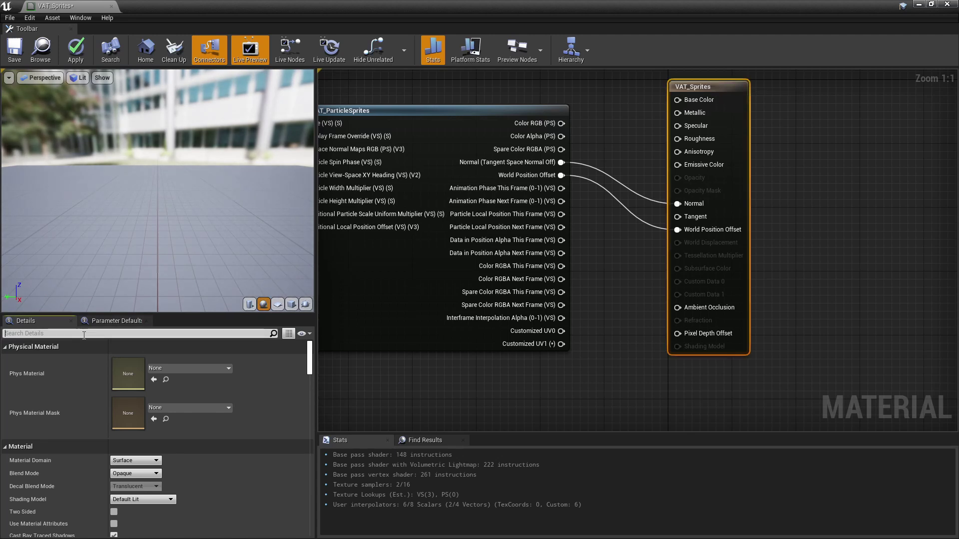
{"action": "left_click", "coordinate": [84, 333]}
{"action": "type", "text": "tan"}
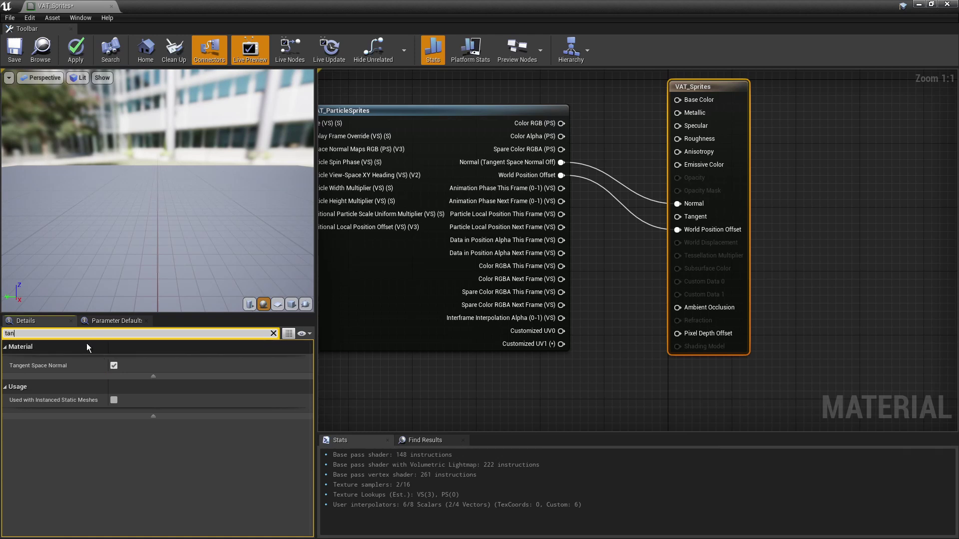
{"action": "left_click", "coordinate": [116, 367]}
{"action": "left_click", "coordinate": [630, 324]}
Set Num Customized UVs to 2 and connect the function's Customized UV1 output to the material's Customized UV1 input
{"action": "right_click_drag", "start_coordinate": [604, 280], "coordinate": [604, 260]}
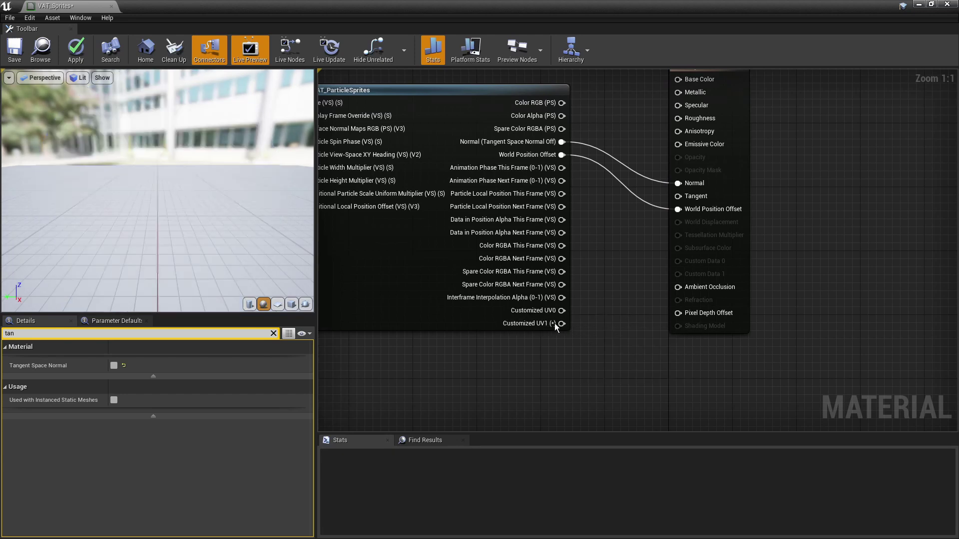
{"action": "left_click", "coordinate": [749, 198]}
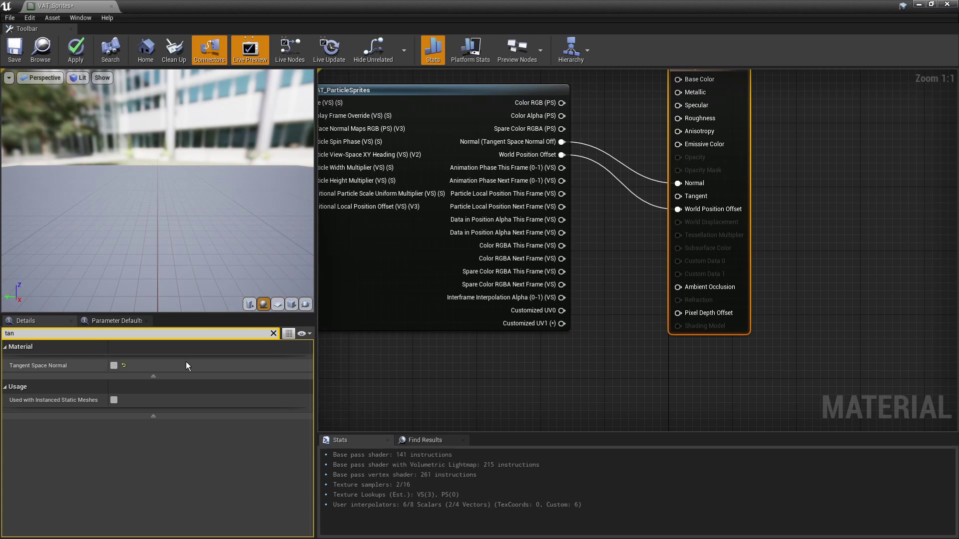
{"action": "left_click", "coordinate": [273, 334]}
{"action": "scroll", "coordinate": [139, 485], "scroll_direction": "down", "scroll_amount": 5}
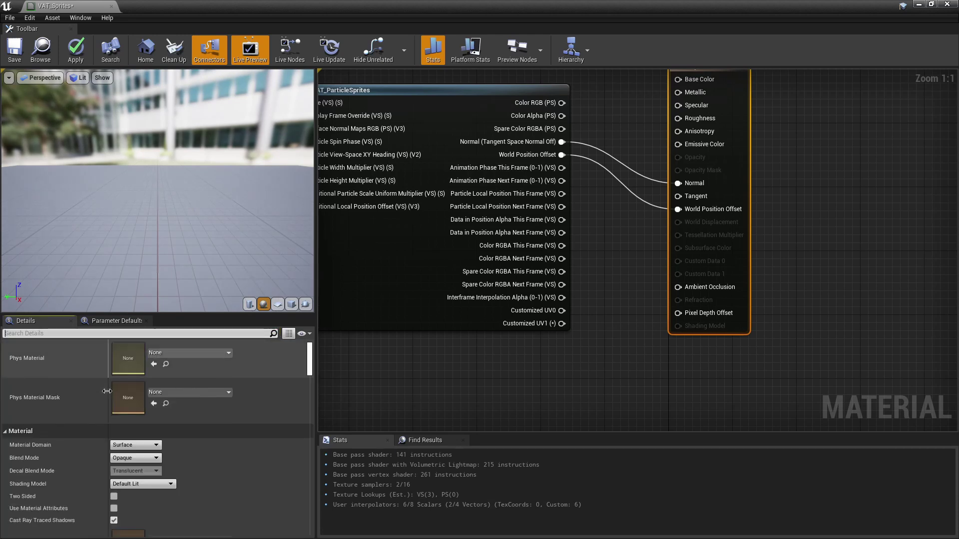
{"action": "scroll", "coordinate": [139, 486], "scroll_direction": "down", "scroll_amount": 6}
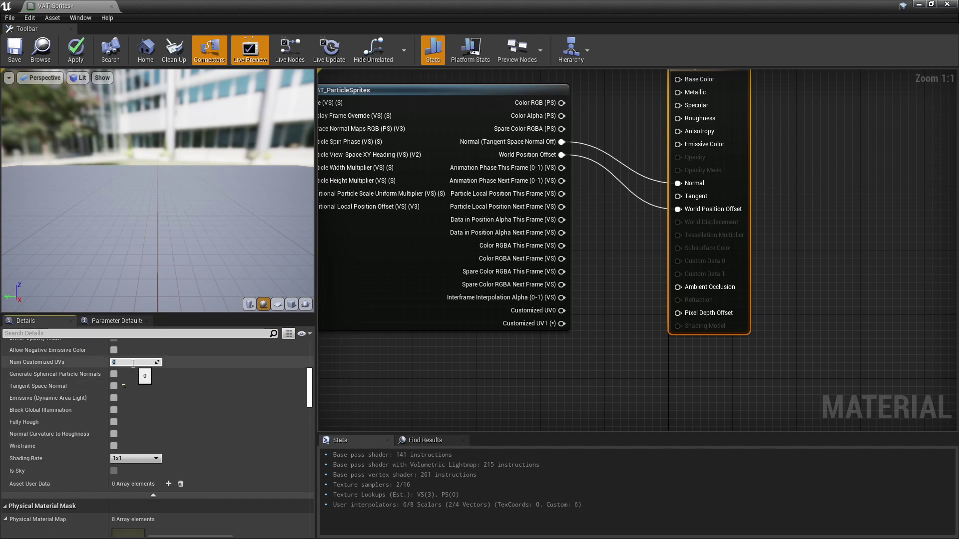
{"action": "key", "text": "Return"}
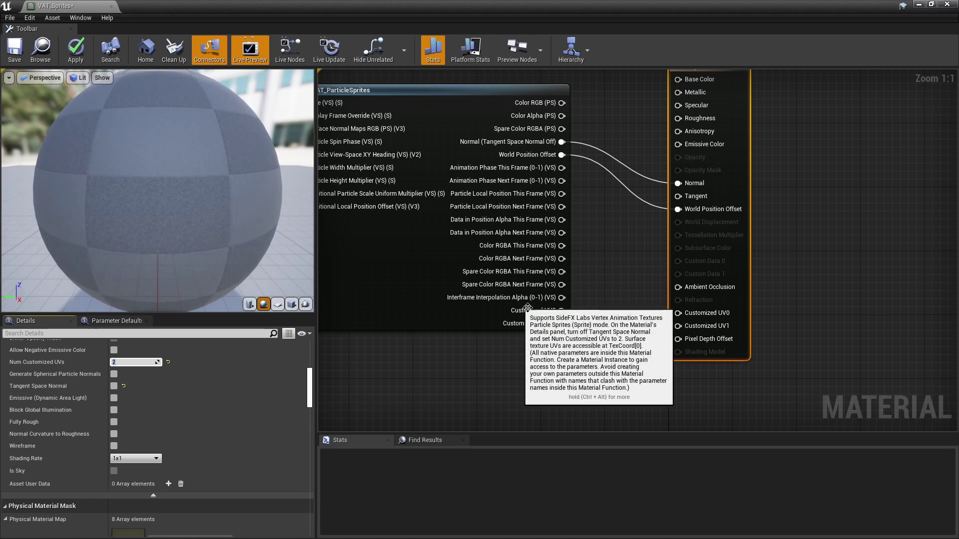
{"action": "left_click_drag", "start_coordinate": [562, 325], "coordinate": [682, 330]}
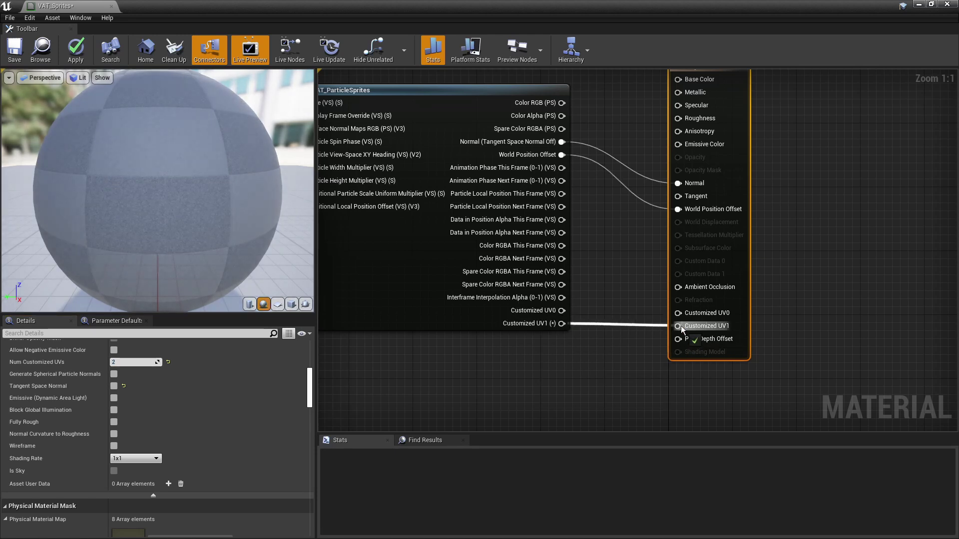
Connect the function's Color RGB output to the Base Color input of VAT_Sprites
{"action": "scroll", "coordinate": [640, 285], "scroll_direction": "down", "scroll_amount": 1}
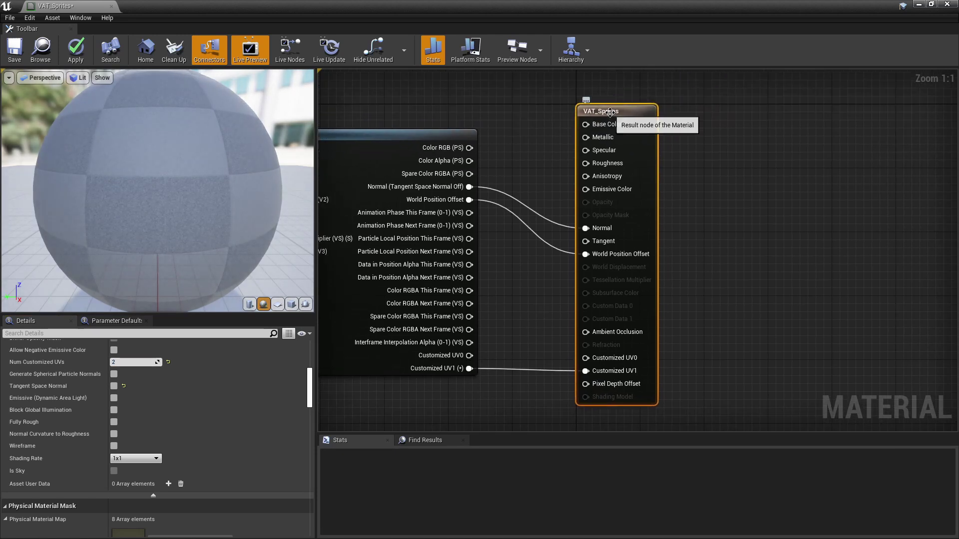
{"action": "scroll", "coordinate": [573, 199], "scroll_direction": "down", "scroll_amount": 1}
{"action": "scroll", "coordinate": [573, 199], "scroll_direction": "up", "scroll_amount": 1}
{"action": "left_click_drag", "start_coordinate": [549, 183], "coordinate": [629, 150]}
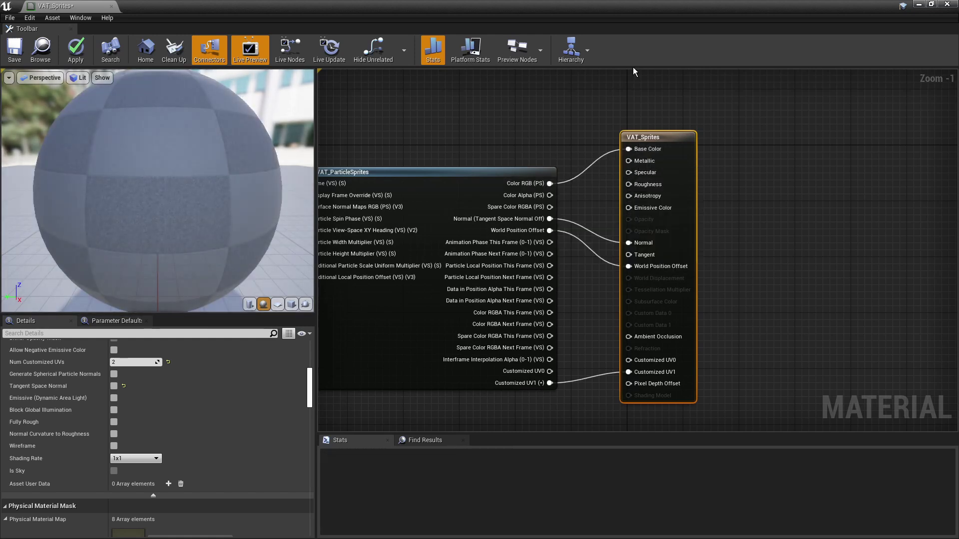
Open the Sprite_Simulation_col texture from the Sprite tex folder and inspect its color data
{"action": "double_click", "coordinate": [607, 8]}
{"action": "double_click", "coordinate": [235, 460]}
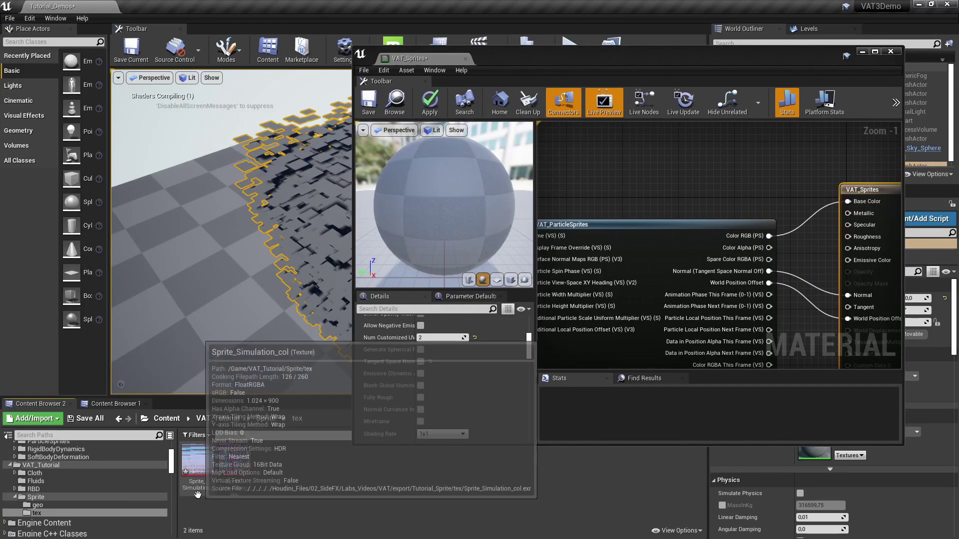
{"action": "double_click", "coordinate": [198, 465]}
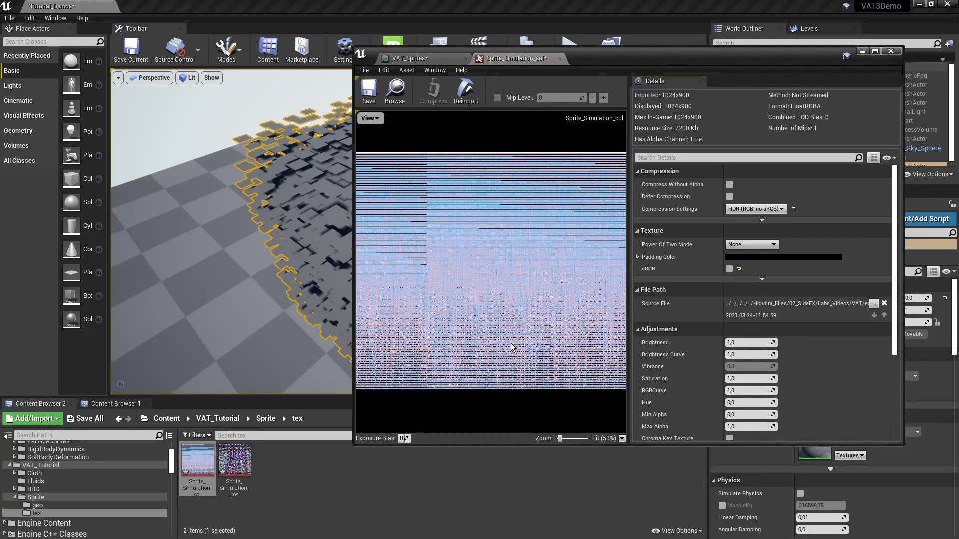
{"action": "scroll", "coordinate": [492, 250], "scroll_direction": "down", "scroll_amount": 3}
{"action": "scroll", "coordinate": [484, 248], "scroll_direction": "up", "scroll_amount": 5}
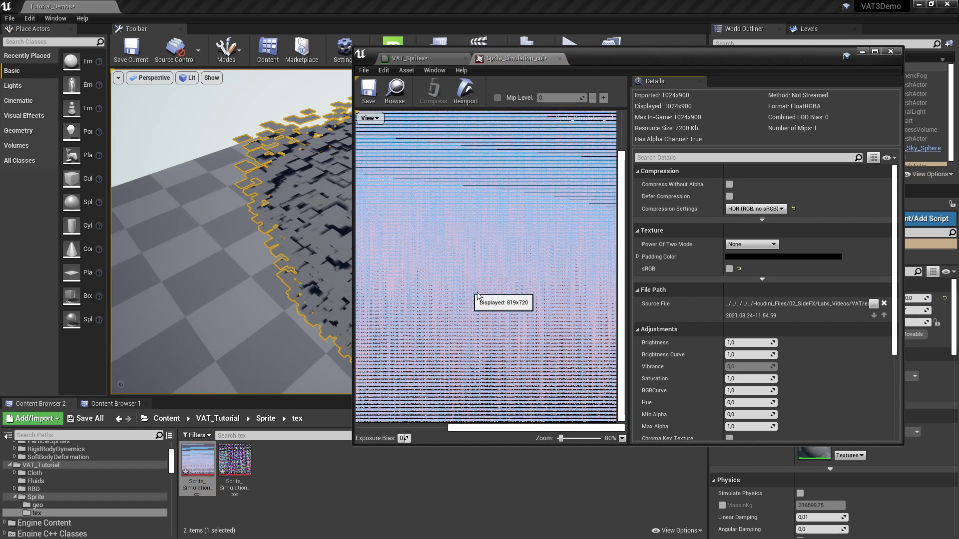
Create a material instance named VAT_Sprites_Inst from the VAT_Sprites material in the Sprite folder and open it
{"action": "left_click", "coordinate": [435, 60]}
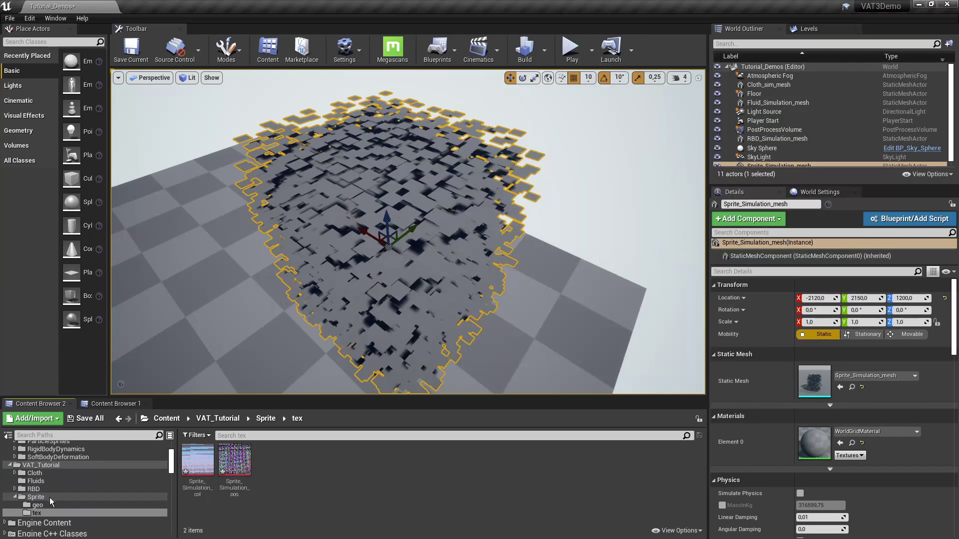
{"action": "left_click", "coordinate": [48, 498]}
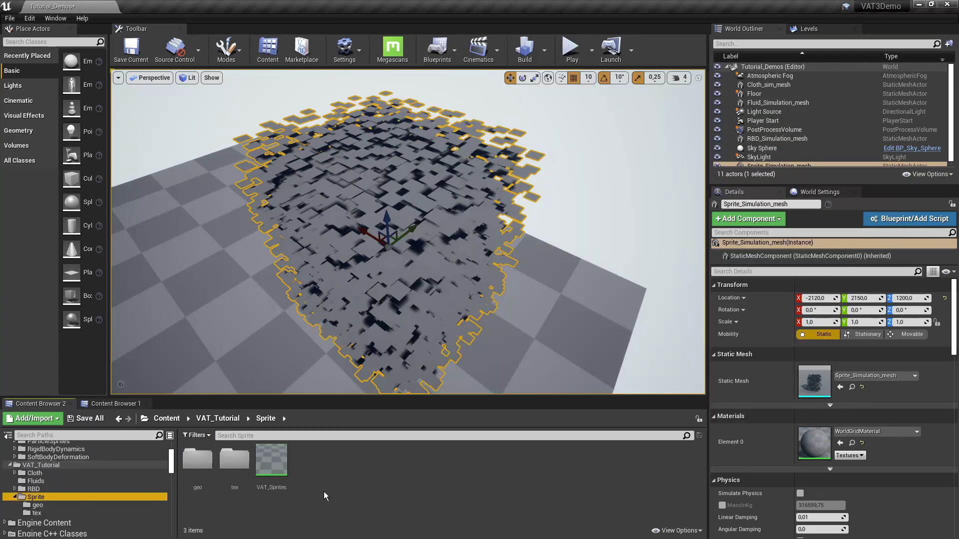
{"action": "right_click", "coordinate": [271, 464]}
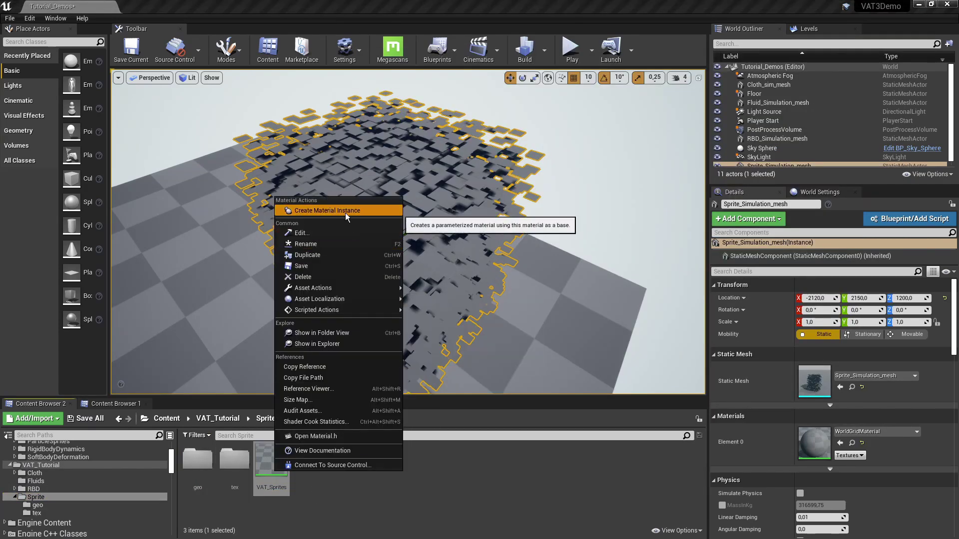
{"action": "left_click", "coordinate": [346, 210]}
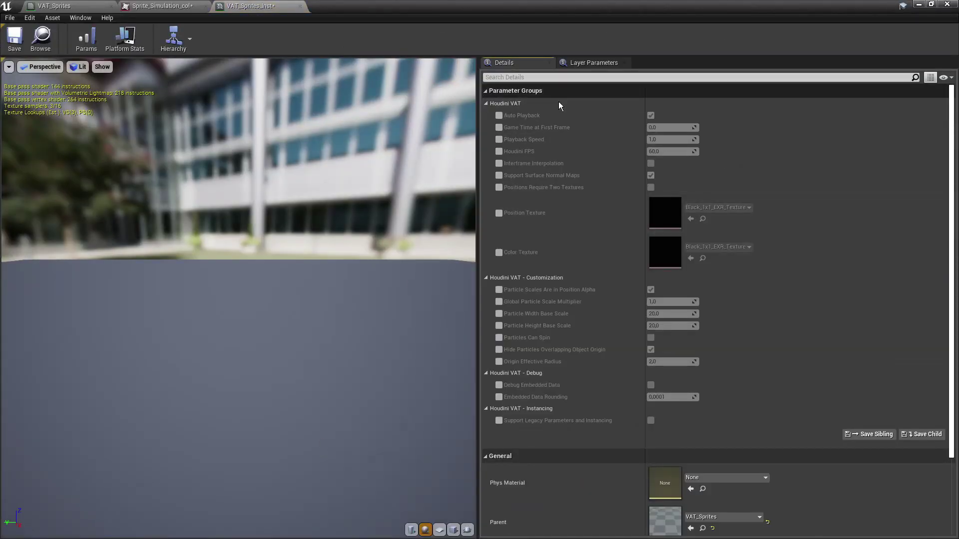
{"action": "left_click", "coordinate": [63, 8]}
{"action": "left_click", "coordinate": [262, 7]}
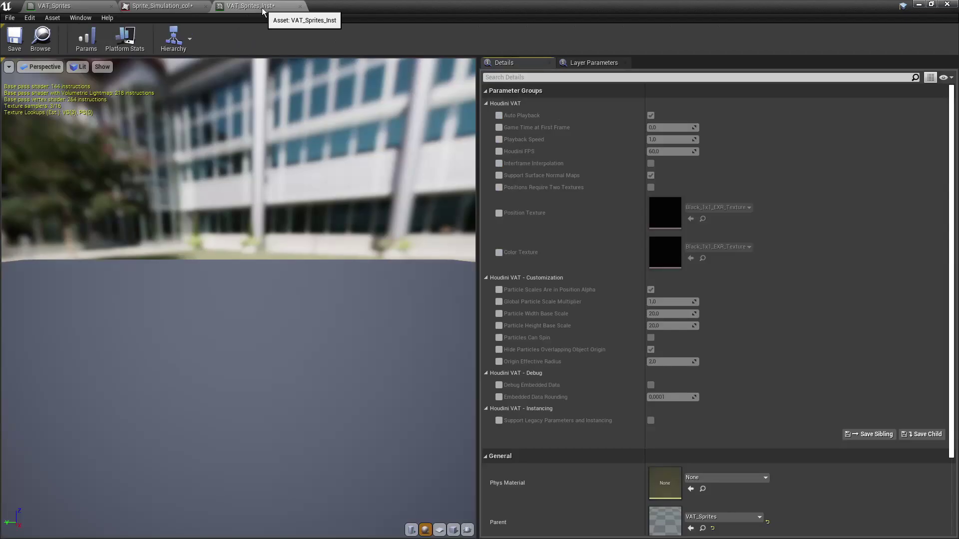
Enable the Position Texture and Color Texture overrides in the instance and assign Sprite_Simulation_pos and Sprite_Simulation_col to them
{"action": "left_click", "coordinate": [498, 212]}
{"action": "left_click", "coordinate": [499, 253]}
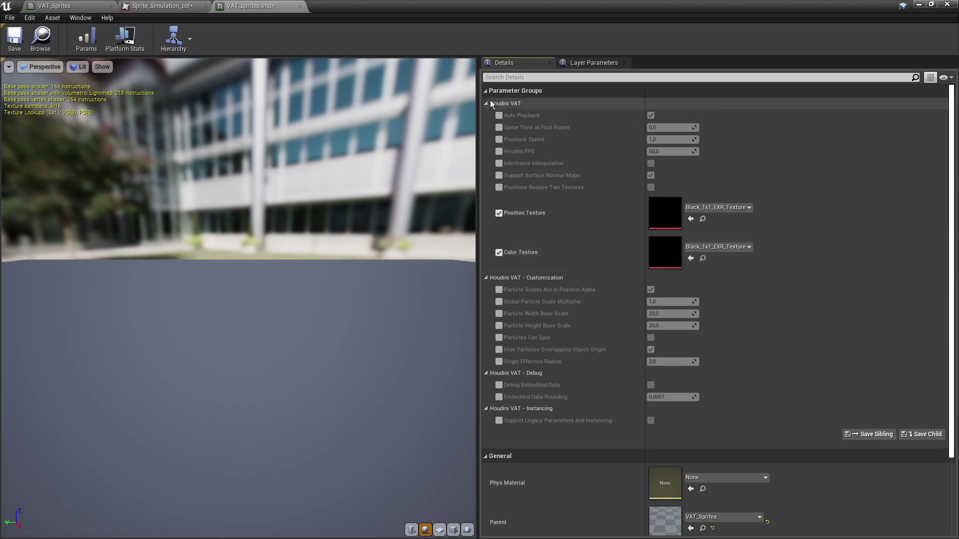
{"action": "double_click", "coordinate": [453, 15]}
{"action": "double_click", "coordinate": [239, 453]}
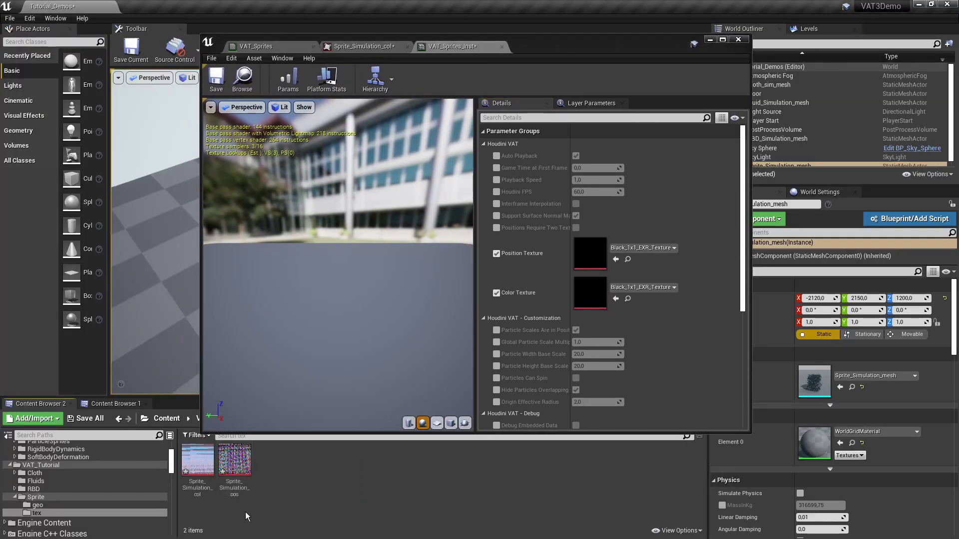
{"action": "left_click_drag", "start_coordinate": [235, 462], "coordinate": [596, 253]}
{"action": "left_click_drag", "start_coordinate": [196, 469], "coordinate": [594, 293]}
{"action": "left_click_drag", "start_coordinate": [591, 47], "coordinate": [508, 44]}
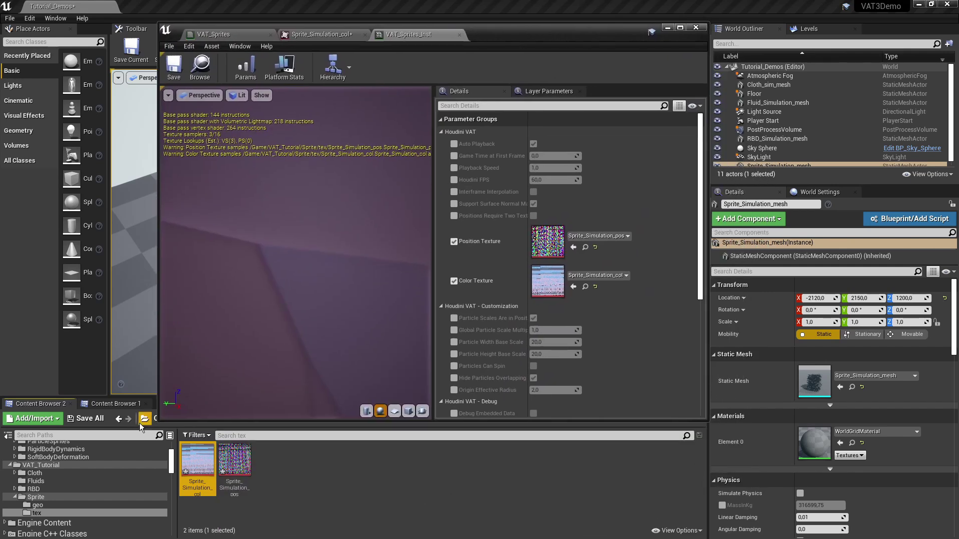
Assign VAT_Sprites_Inst to the Element 0 material slot of Sprite_Simulation_mesh
{"action": "left_click", "coordinate": [200, 65]}
{"action": "left_click_drag", "start_coordinate": [308, 462], "coordinate": [793, 430]}
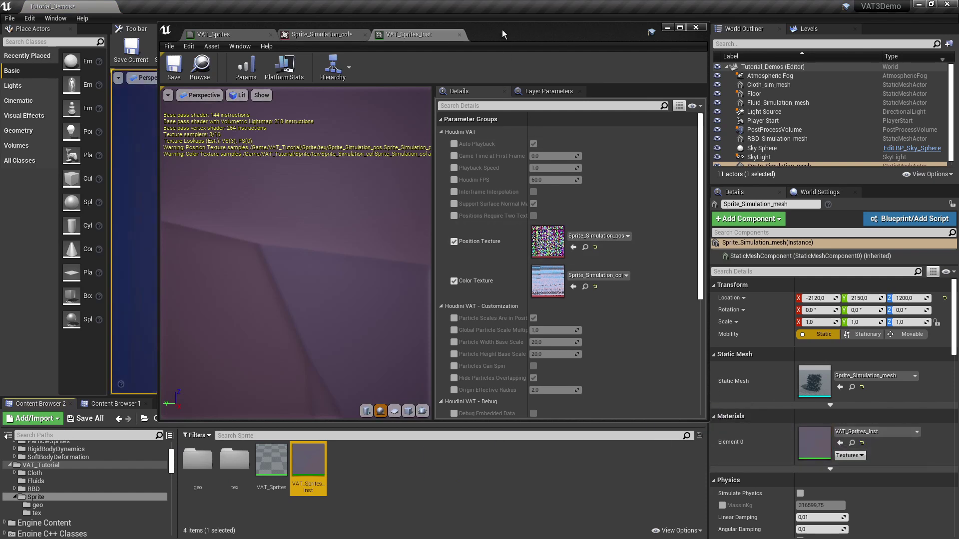
{"action": "left_click_drag", "start_coordinate": [498, 26], "coordinate": [754, 168]}
{"action": "left_click_drag", "start_coordinate": [667, 183], "coordinate": [794, 260]}
{"action": "left_click_drag", "start_coordinate": [866, 254], "coordinate": [836, 159]}
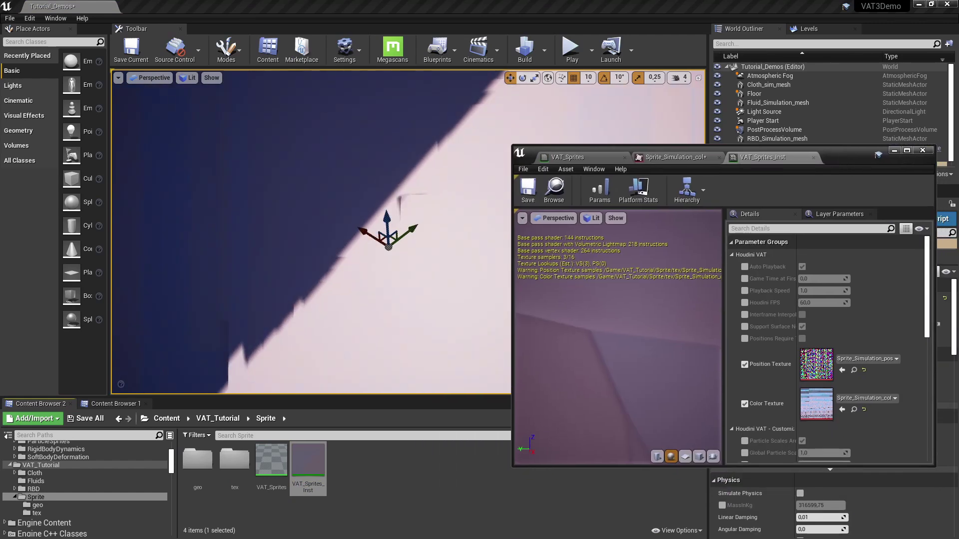
Enable the overrides for Global Particle Scale Multiplier, Particle Width Base Scale and Particle Height Base Scale in VAT_Sprites_Inst
{"action": "scroll", "coordinate": [408, 231], "scroll_direction": "up", "scroll_amount": 5}
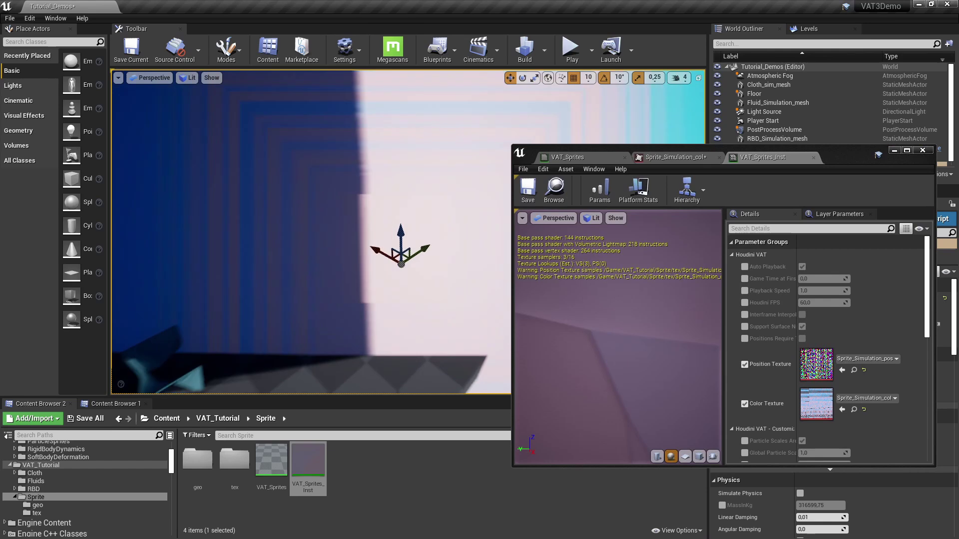
{"action": "right_click_drag", "start_coordinate": [408, 231], "coordinate": [432, 215]}
{"action": "scroll", "coordinate": [843, 342], "scroll_direction": "down", "scroll_amount": 5}
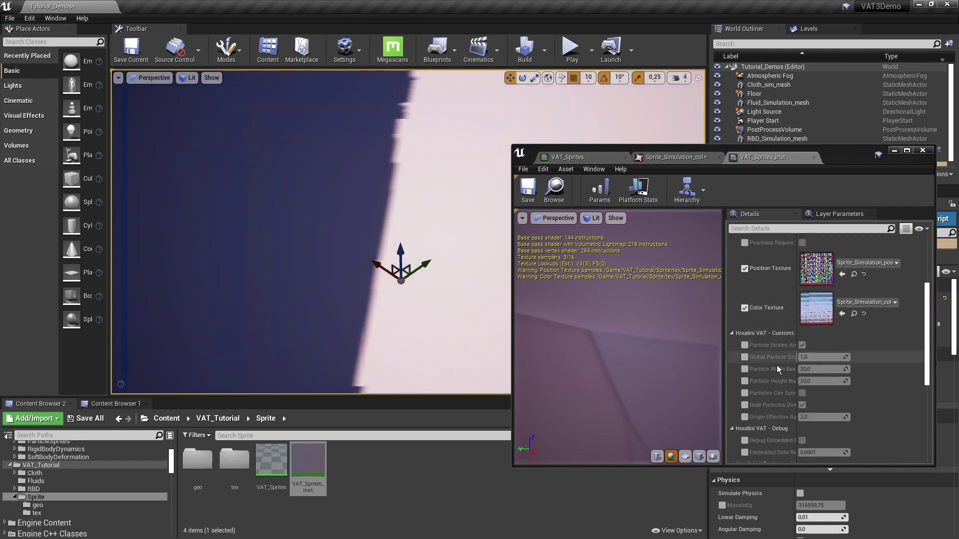
{"action": "left_click_drag", "start_coordinate": [797, 337], "coordinate": [828, 336]}
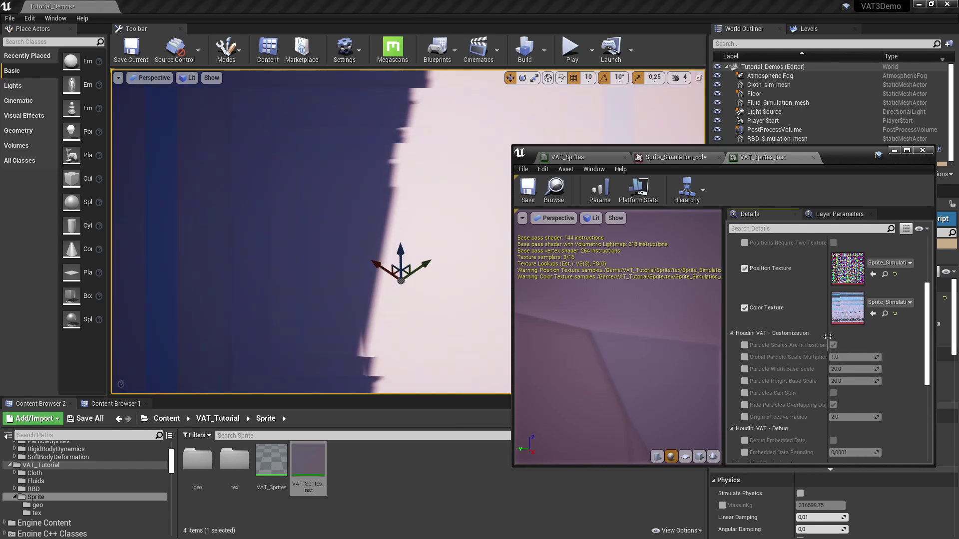
{"action": "left_click", "coordinate": [745, 357]}
{"action": "left_click", "coordinate": [746, 369]}
{"action": "left_click", "coordinate": [745, 381]}
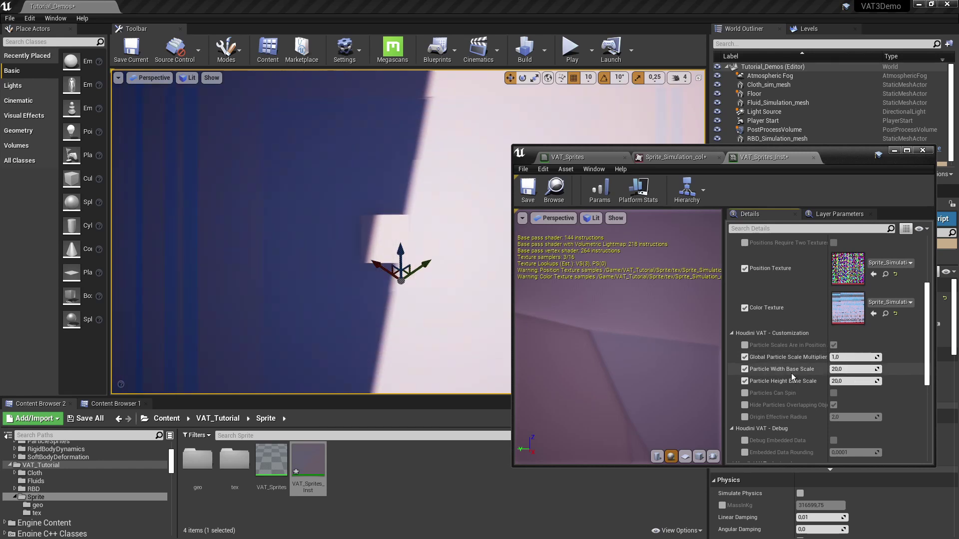
Set Particle Width and Height Base Scale to 1.0 and reduce Global Particle Scale Multiplier to about 0.076
{"action": "type", "text": "1"}
{"action": "key", "text": "Tab"}
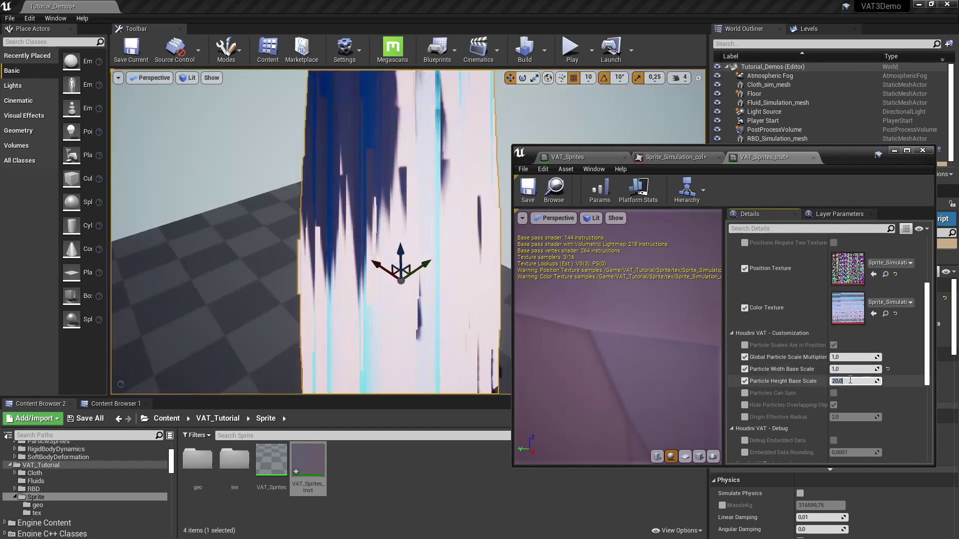
{"action": "type", "text": "1"}
{"action": "key", "text": "Return"}
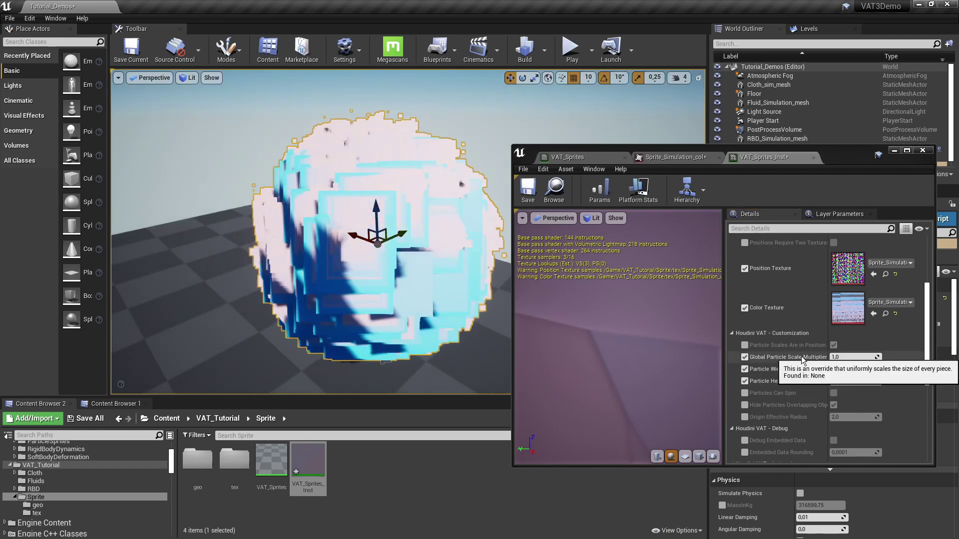
{"action": "left_click_drag", "start_coordinate": [864, 358], "coordinate": [846, 357]}
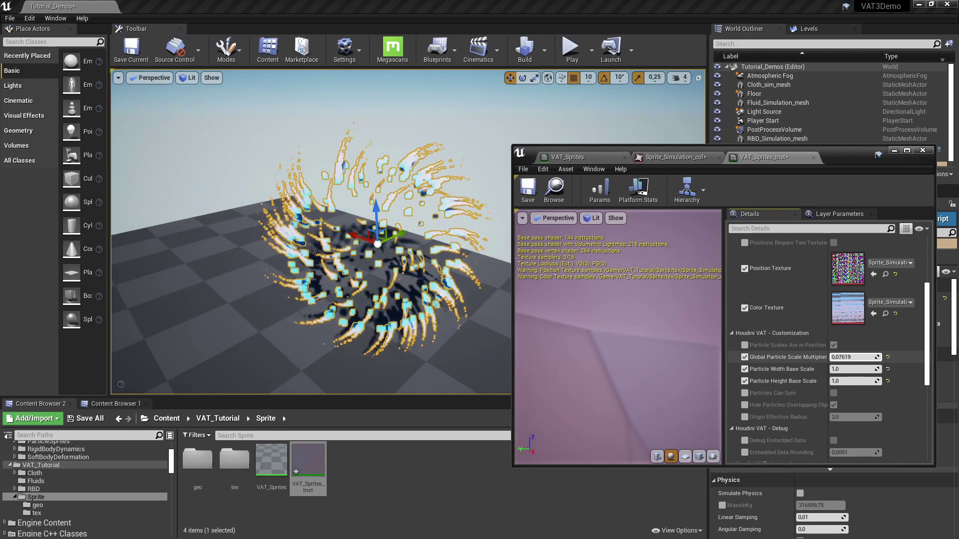
{"action": "right_click_drag", "start_coordinate": [243, 308], "coordinate": [453, 312]}
Enable the Playback Speed override, try a speed of about 0.406, and reset it to its default value
{"action": "scroll", "coordinate": [766, 426], "scroll_direction": "up", "scroll_amount": 4}
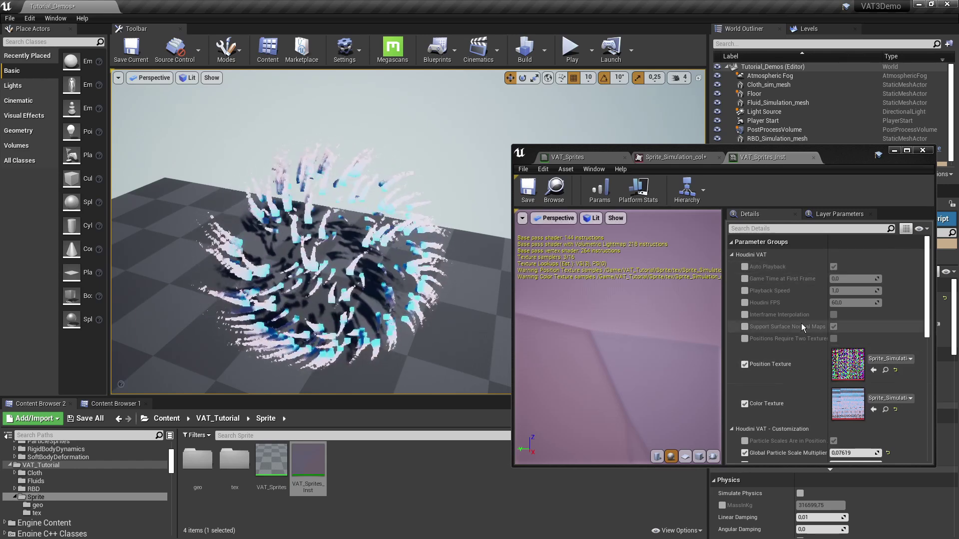
{"action": "left_click", "coordinate": [745, 291]}
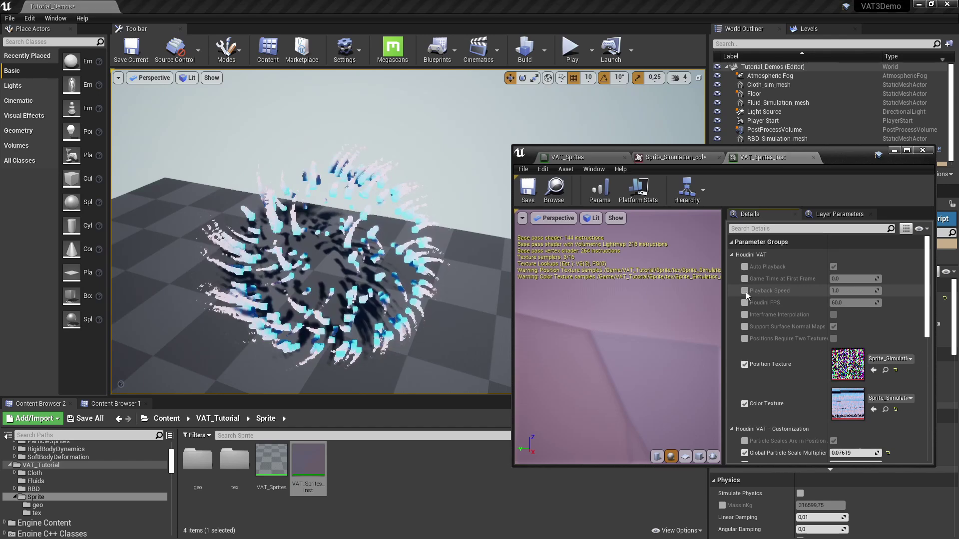
{"action": "left_click_drag", "start_coordinate": [849, 291], "coordinate": [857, 291]}
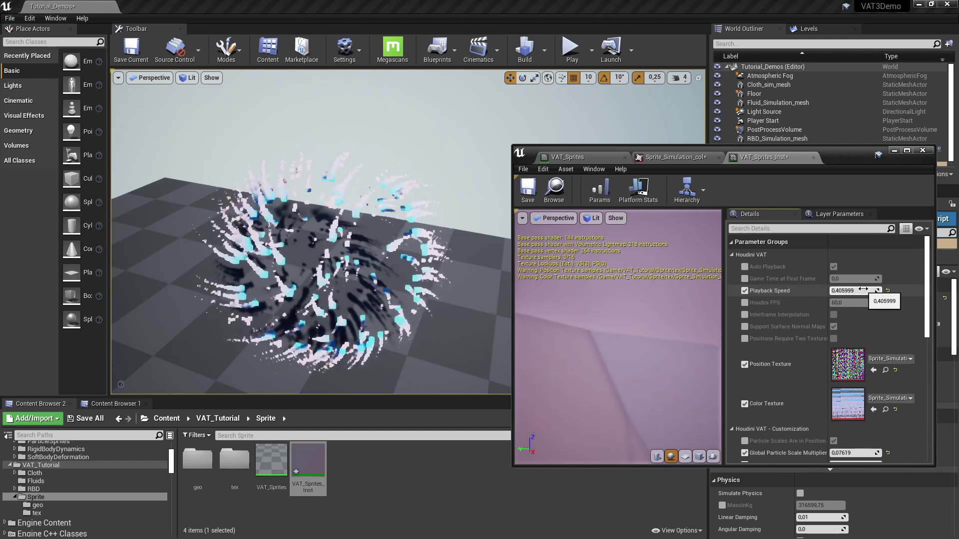
{"action": "left_click", "coordinate": [888, 290]}
Override Houdini FPS with 24 in the instance and check the scene's FPS in Houdini's Global Animation Options
{"action": "left_click", "coordinate": [745, 302]}
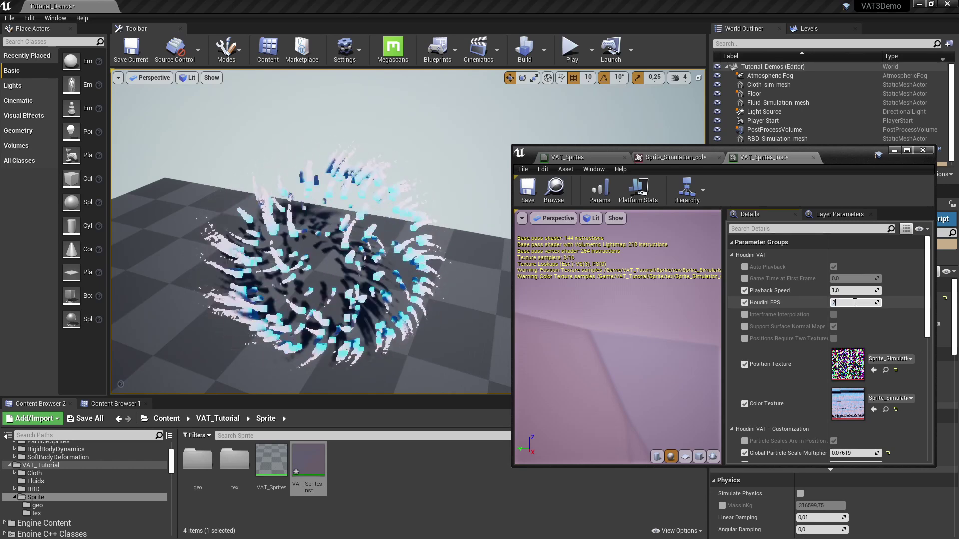
{"action": "right_click_drag", "start_coordinate": [352, 313], "coordinate": [353, 313]}
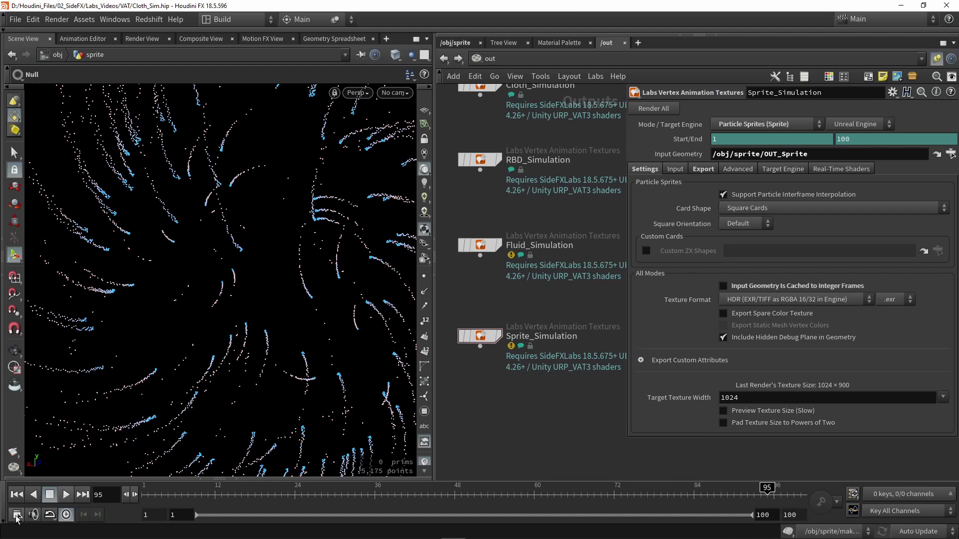
{"action": "left_click", "coordinate": [17, 515]}
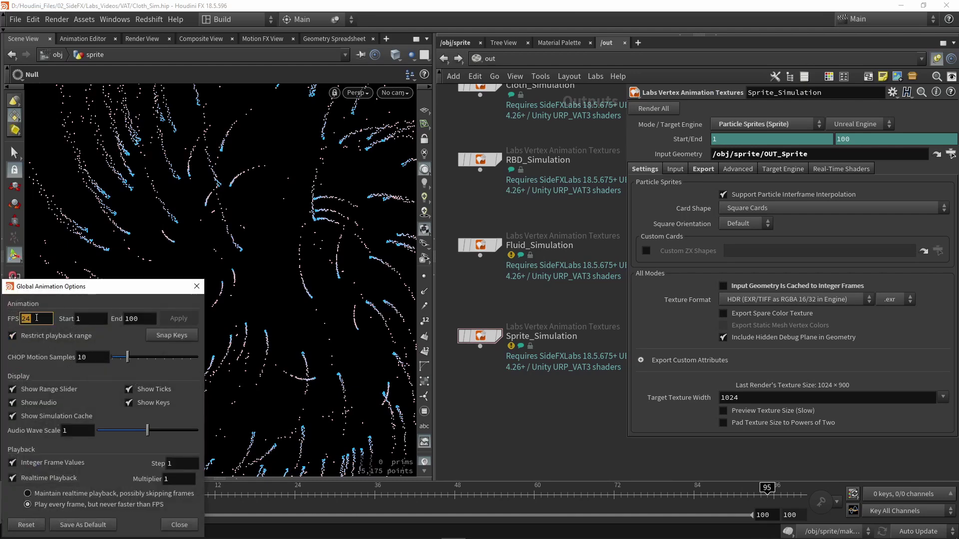
{"action": "left_click", "coordinate": [196, 287]}
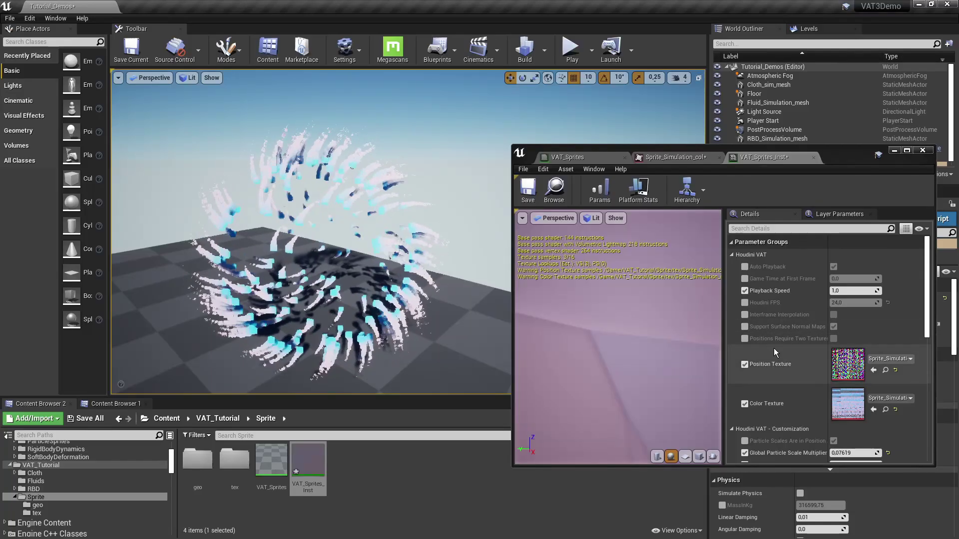
Return to the VAT_Sprites material graph and move the MF_VAT_ParticleSprites node away from the output node to make room
{"action": "scroll", "coordinate": [775, 352], "scroll_direction": "down", "scroll_amount": 4}
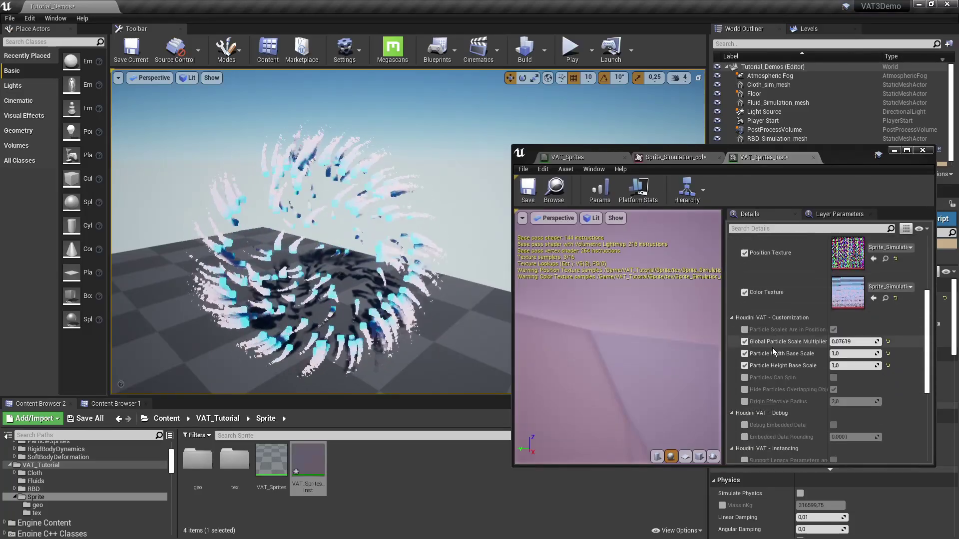
{"action": "left_click", "coordinate": [570, 157]}
{"action": "double_click", "coordinate": [844, 156]}
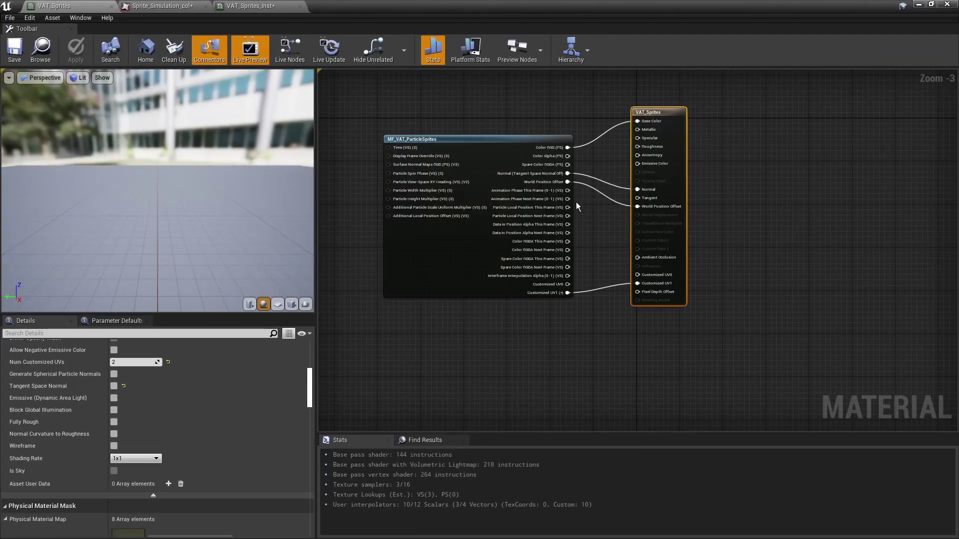
{"action": "left_click_drag", "start_coordinate": [524, 143], "coordinate": [418, 135]}
{"action": "scroll", "coordinate": [521, 148], "scroll_direction": "up", "scroll_amount": 1}
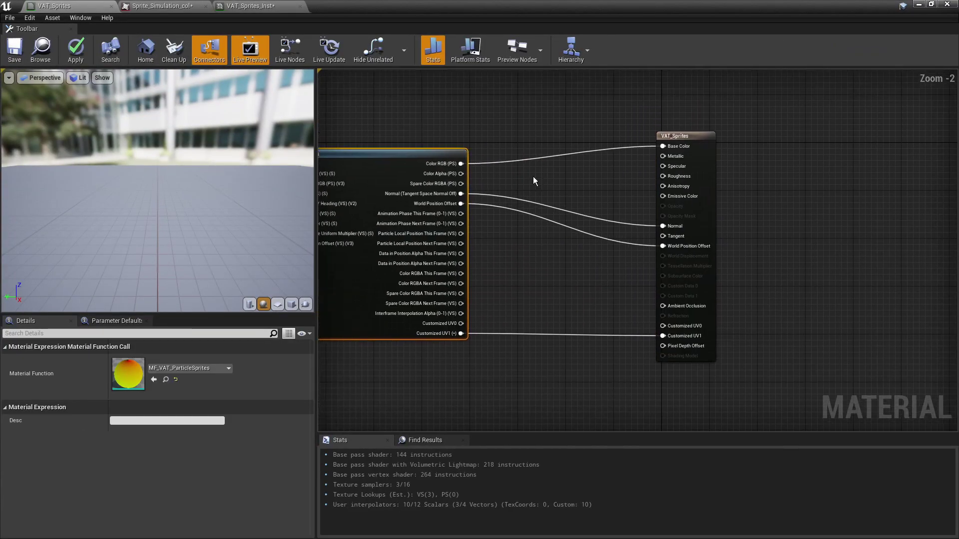
Add a Multiply node with Const B set to 10, fed by Color RGB, and connect it to Emissive Color
{"action": "left_click", "coordinate": [556, 178]}
{"action": "left_click_drag", "start_coordinate": [460, 163], "coordinate": [563, 192]}
{"action": "left_click", "coordinate": [132, 373]}
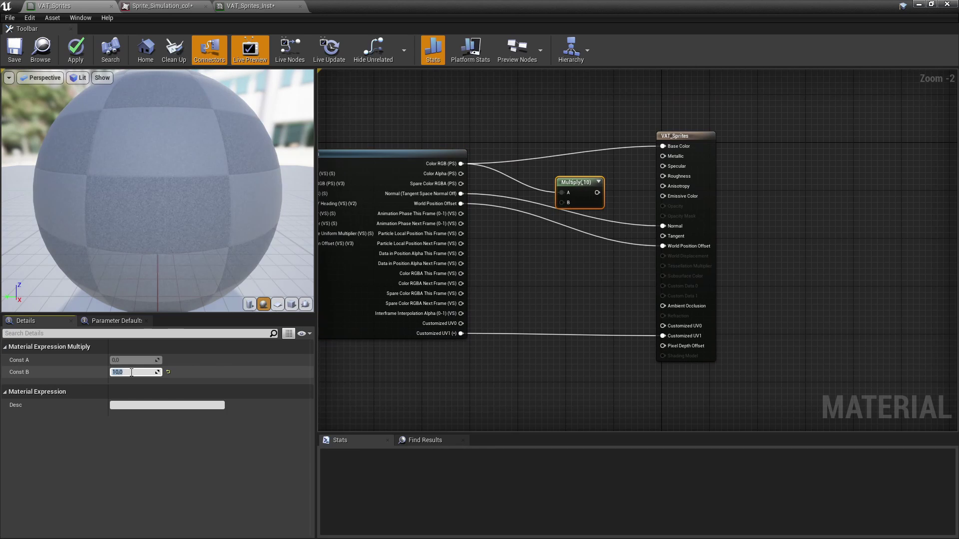
{"action": "left_click_drag", "start_coordinate": [596, 192], "coordinate": [675, 200]}
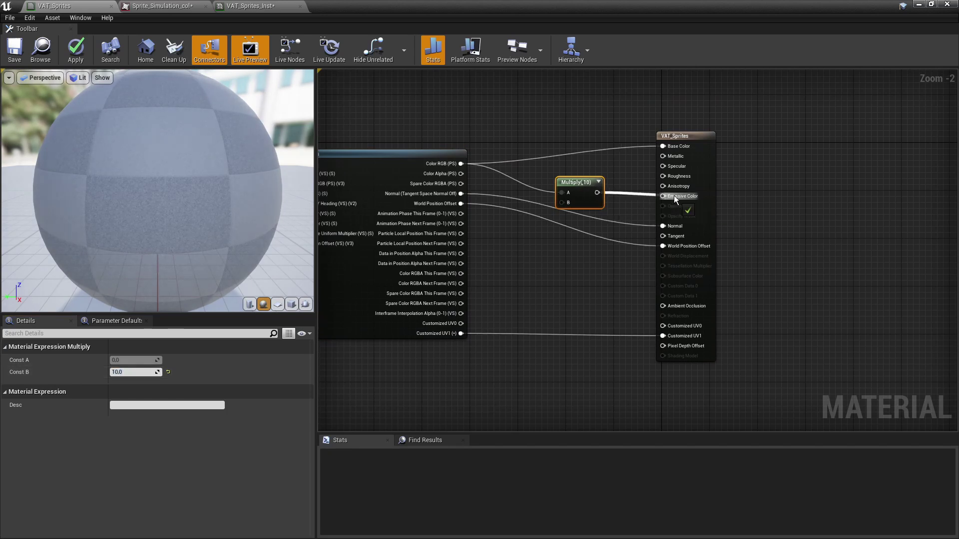